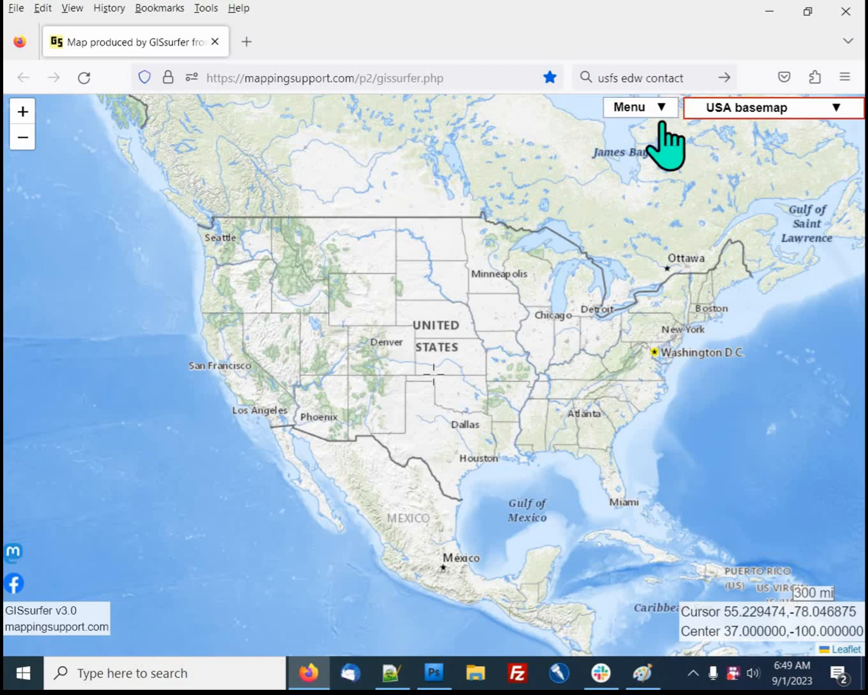
Step: Open the BLM recreation map from the Bureau of Land Management Trails section of the Recreation maps links
click(627, 107)
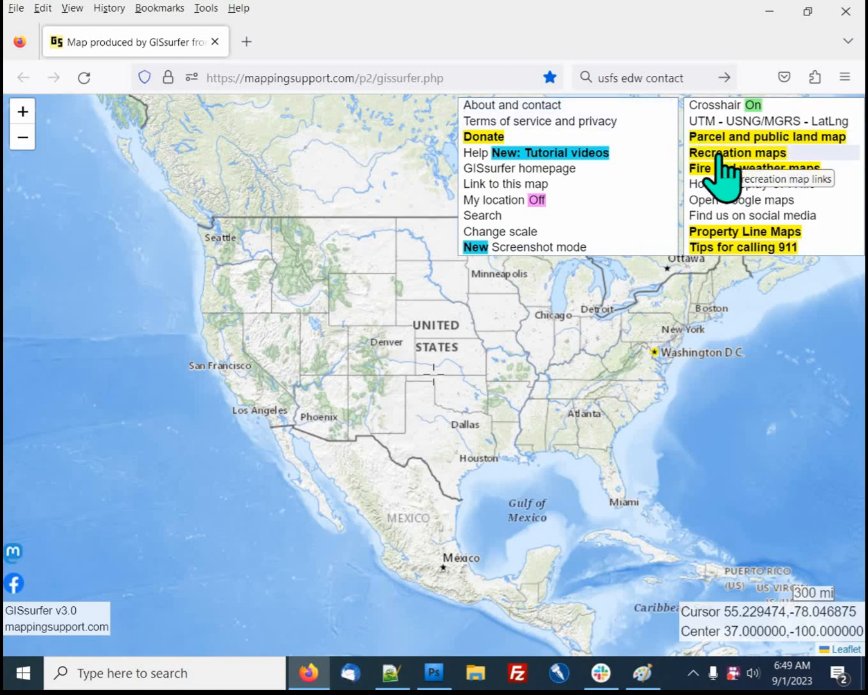
click(721, 158)
scroll(643, 267, down, 1)
scroll(642, 277, down, 5)
scroll(626, 277, down, 4)
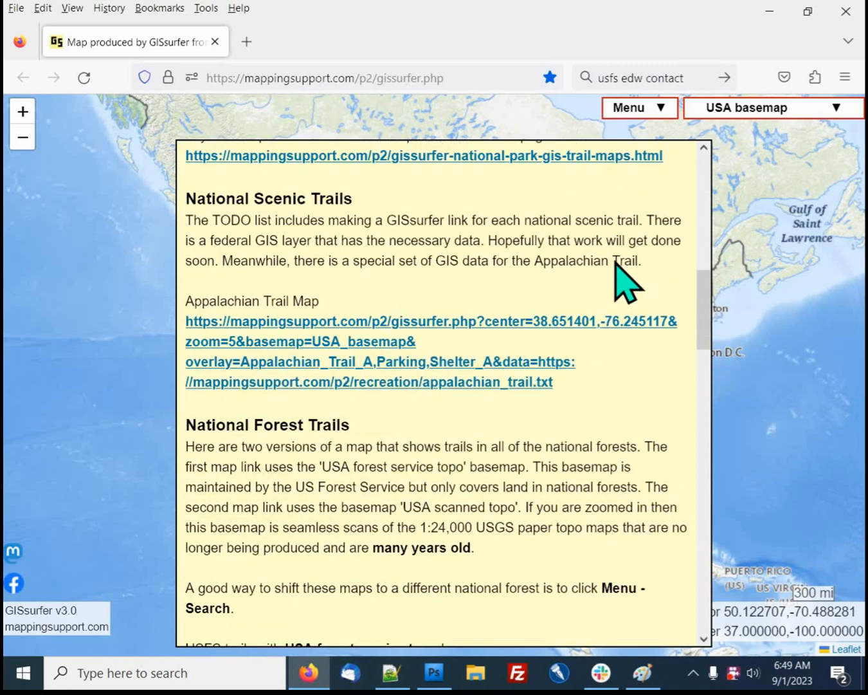
scroll(616, 262, down, 6)
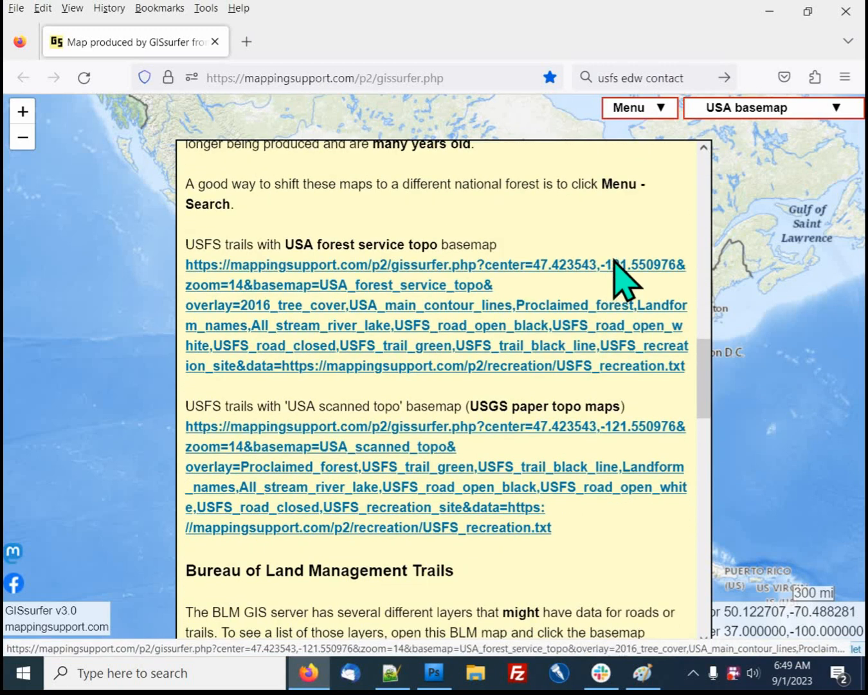
scroll(615, 261, down, 4)
scroll(611, 256, down, 2)
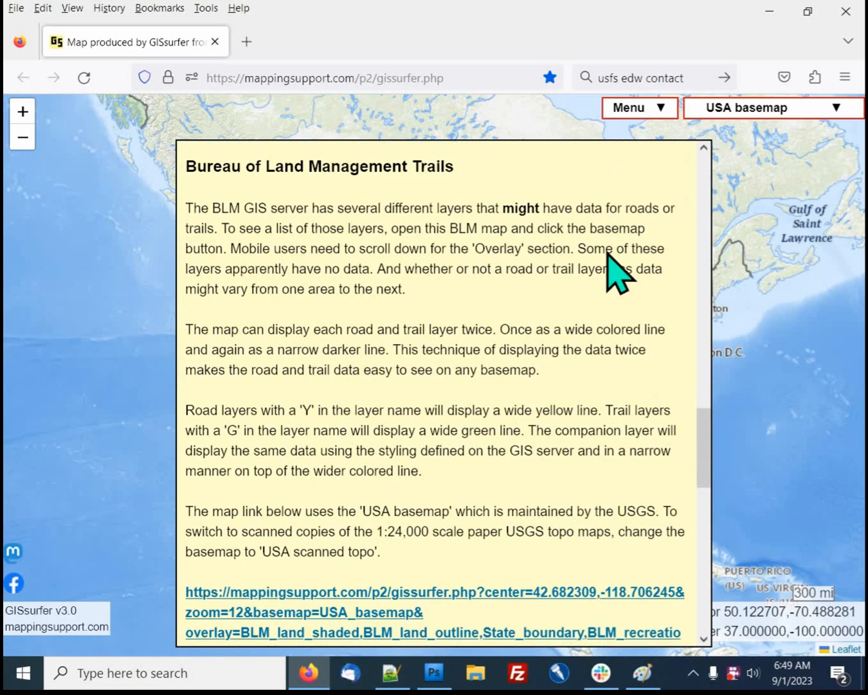
scroll(610, 258, down, 4)
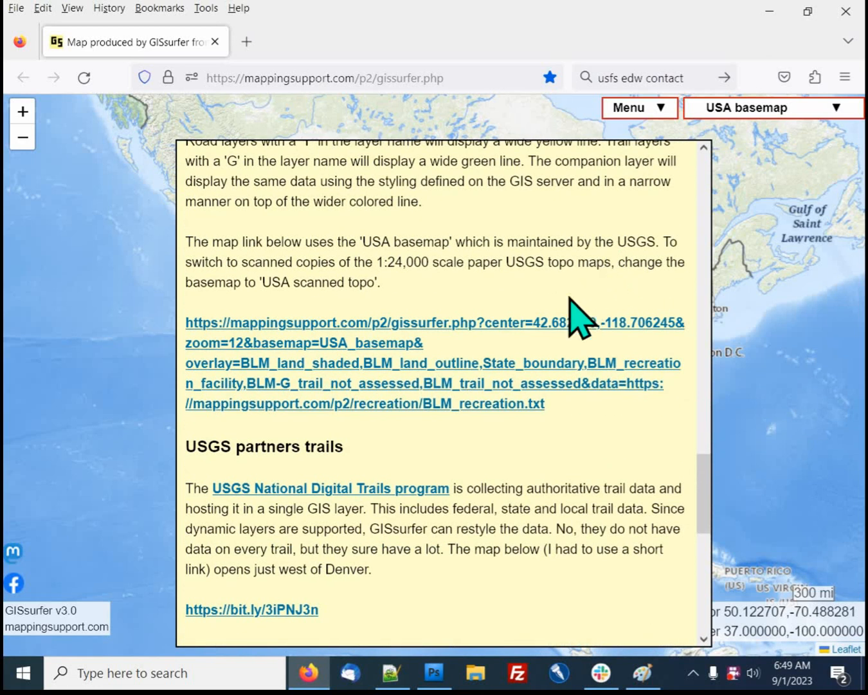
click(495, 364)
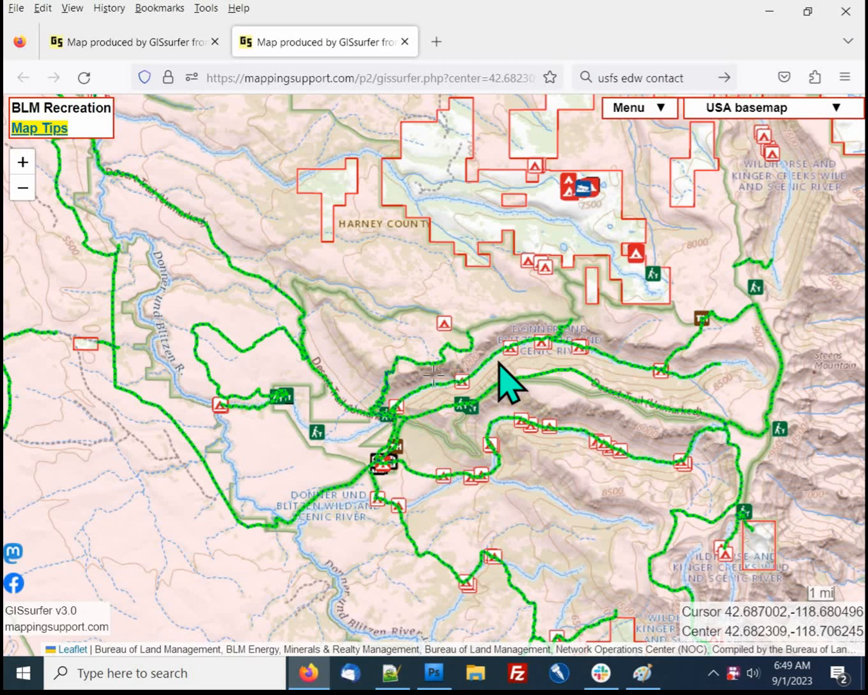
Step: Turn off the BLM land shaded overlay and frame the map on the trails between Little Blitzen River and Big Indian Creek
click(727, 115)
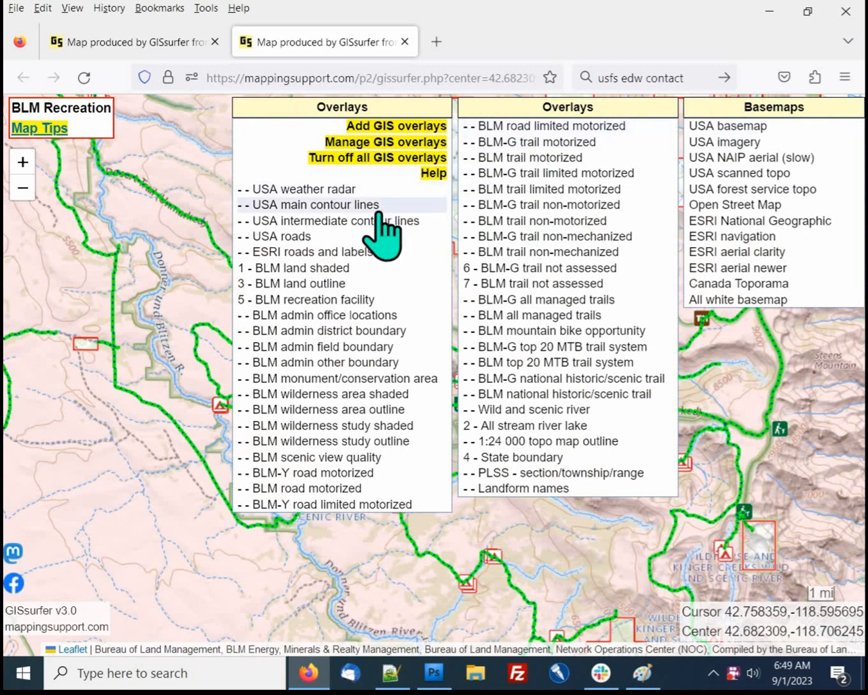
click(331, 276)
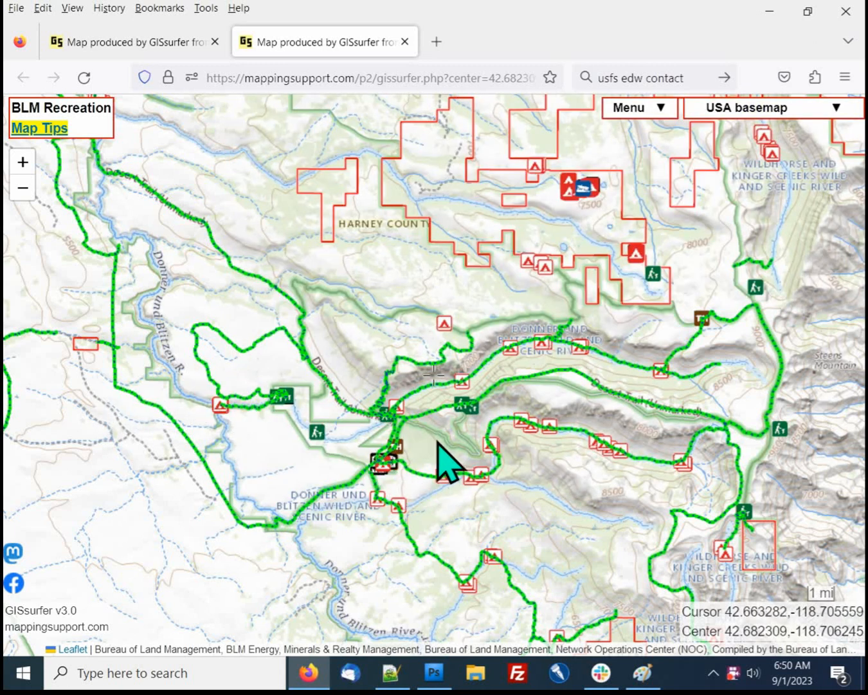
scroll(437, 441, up, 2)
drag(436, 440, 428, 311)
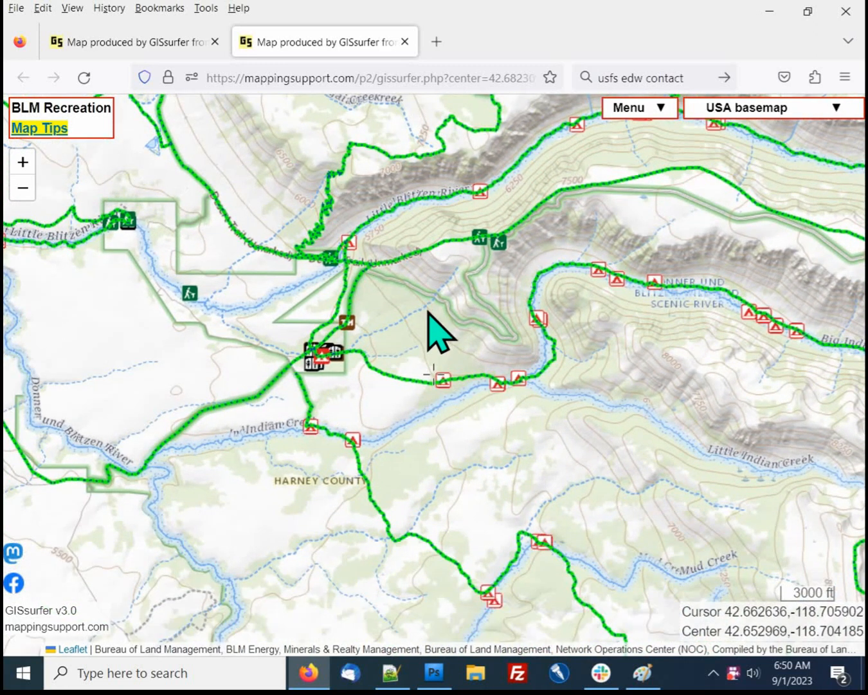
drag(426, 382, 324, 448)
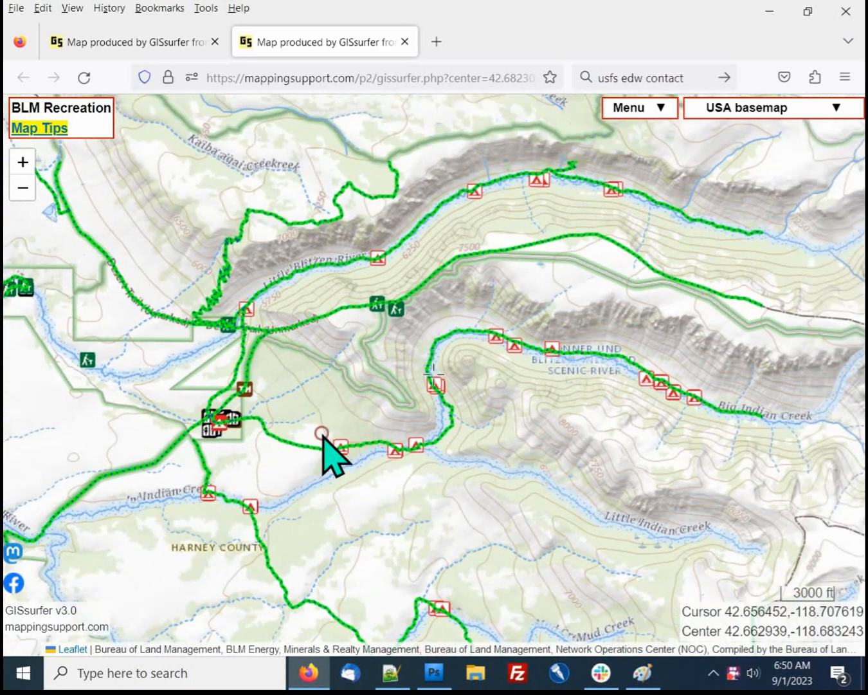
scroll(331, 406, up, 1)
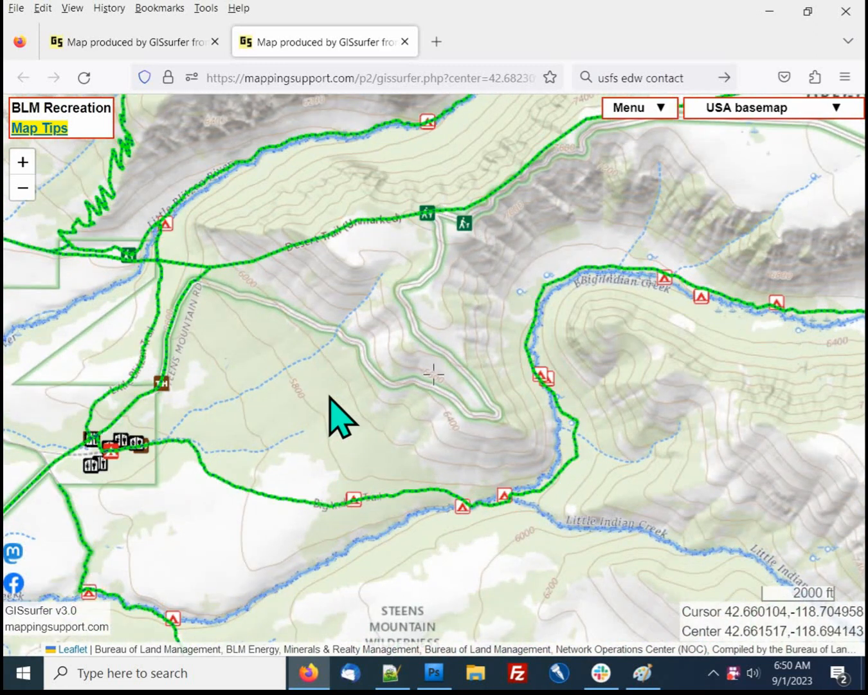
scroll(332, 400, up, 1)
drag(333, 400, 399, 402)
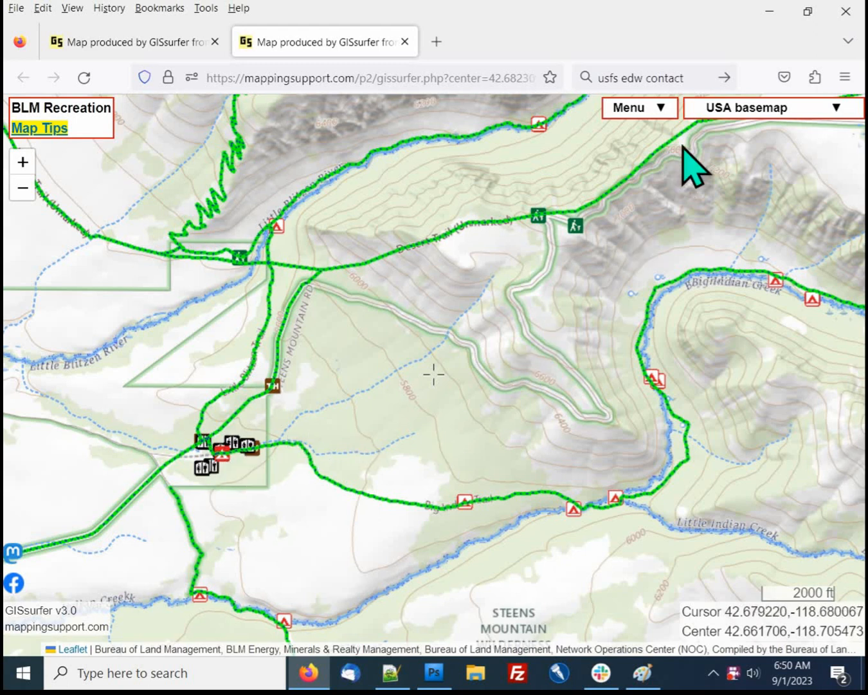
Step: Turn the BLM recreation facility overlay off and on again so it draws on top, and switch to the All white basemap
click(734, 113)
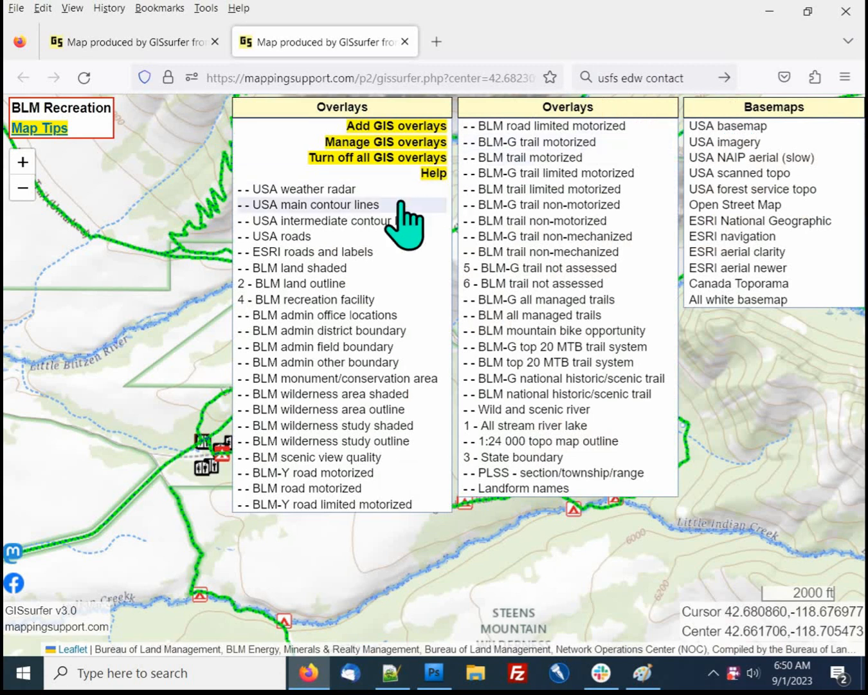
click(297, 300)
click(298, 301)
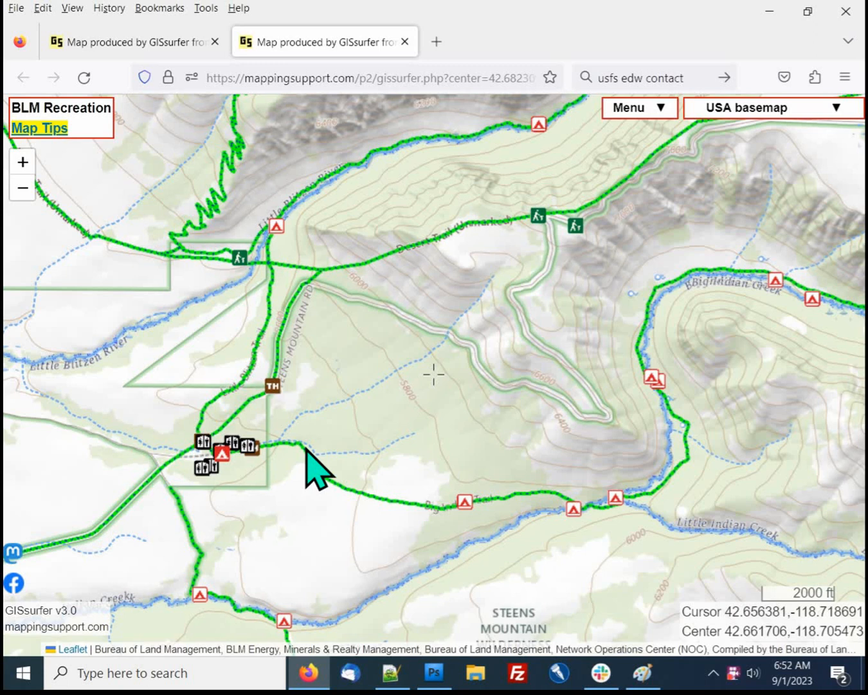
click(735, 105)
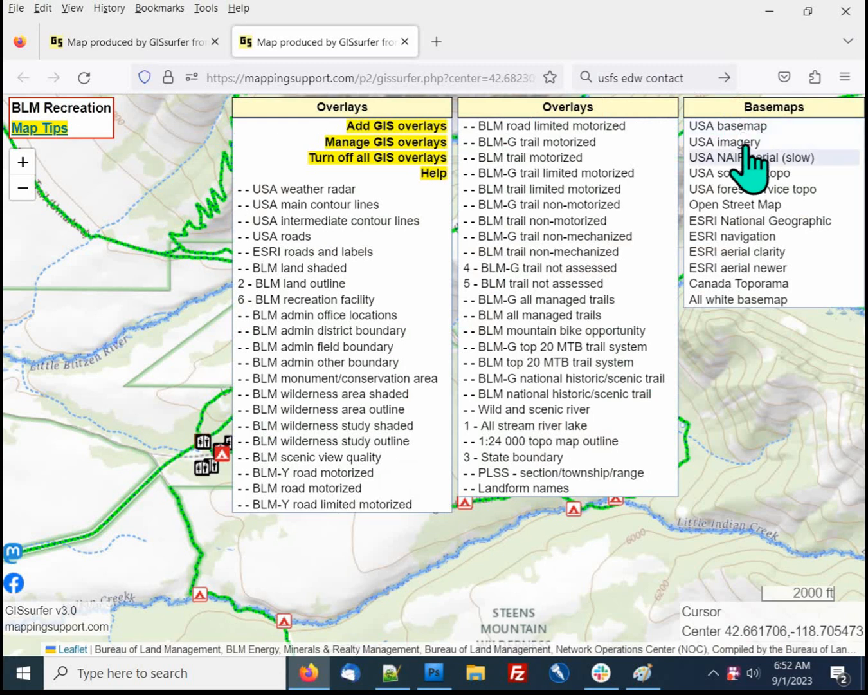
click(745, 299)
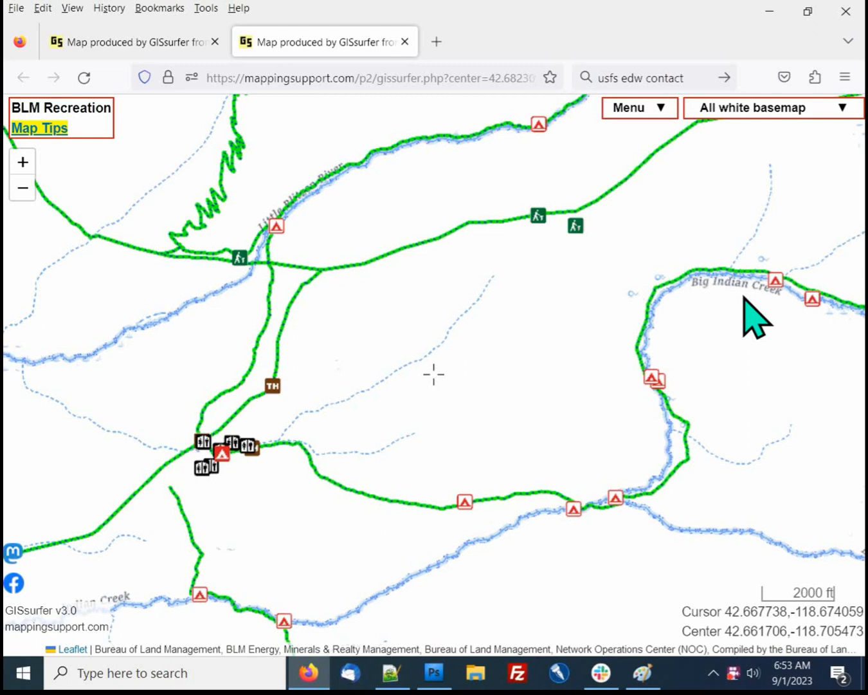
Step: Display the map full screen and start Screenshot mode, answering No to using a touch screen
key(F11)
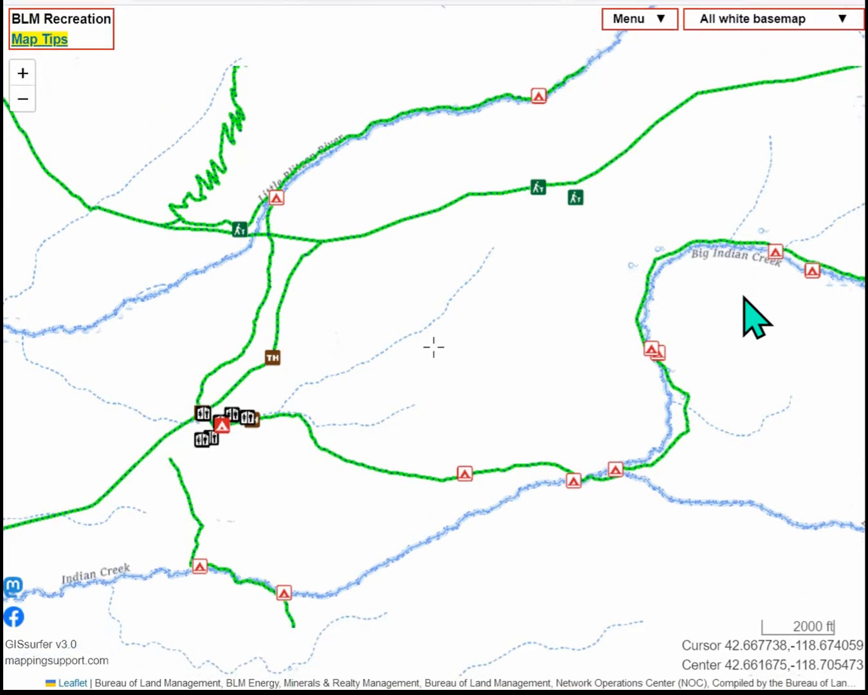
key(F11)
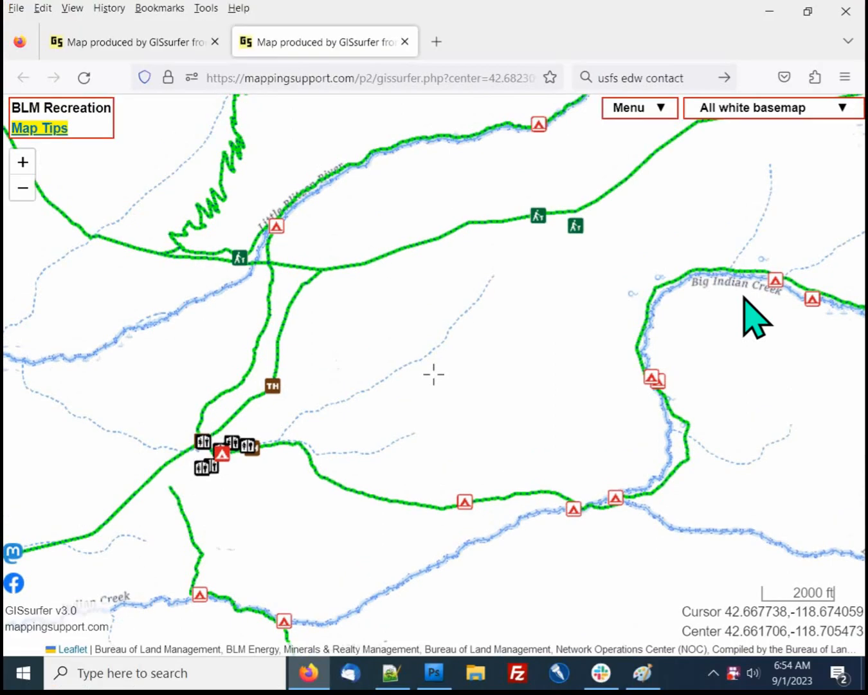
key(F11)
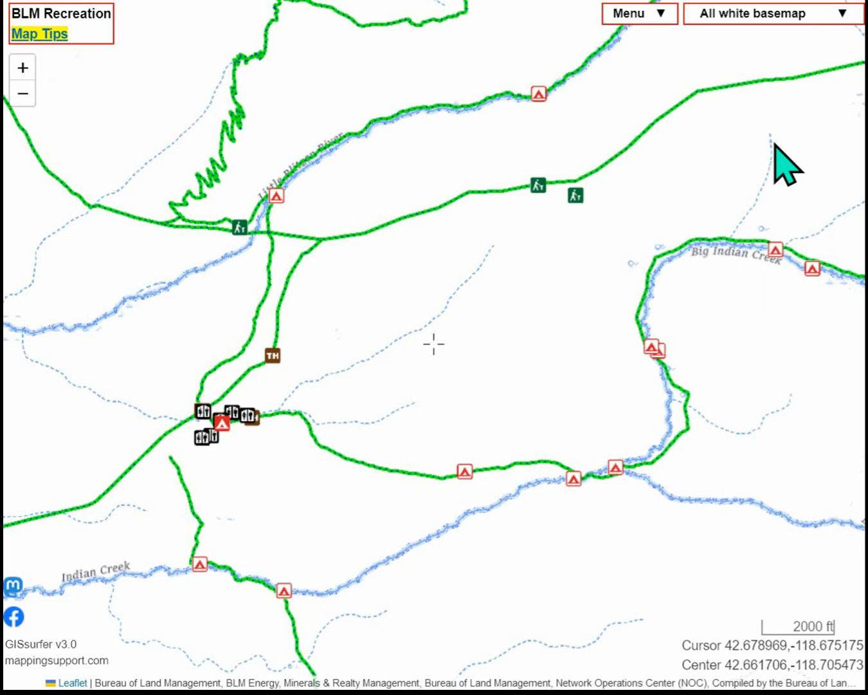
click(633, 13)
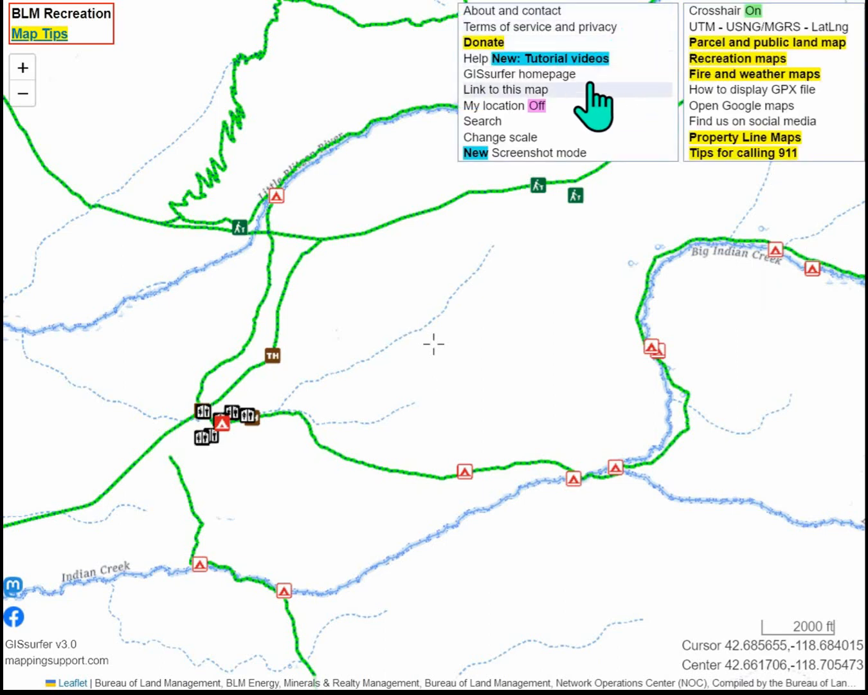
click(573, 154)
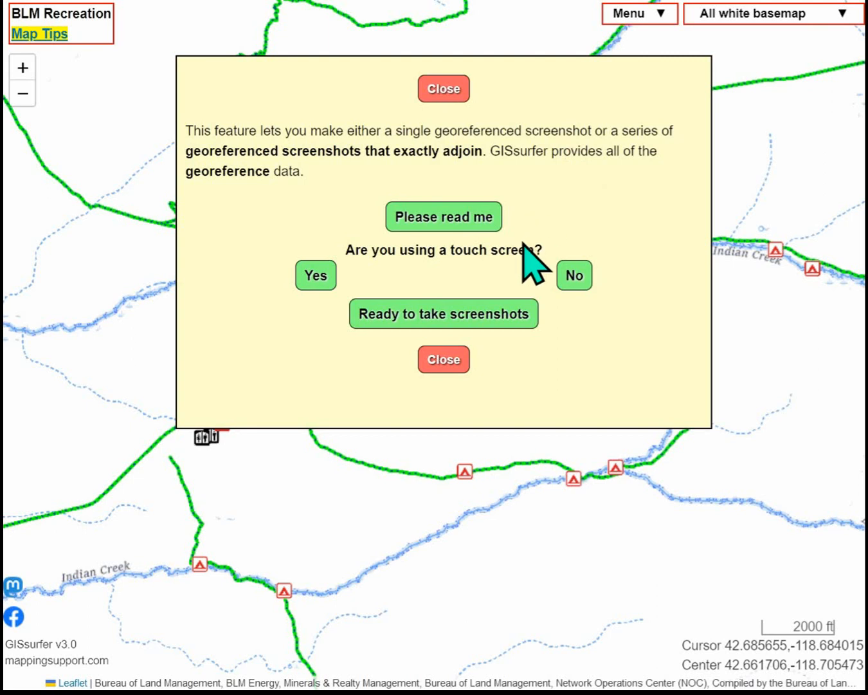
click(570, 271)
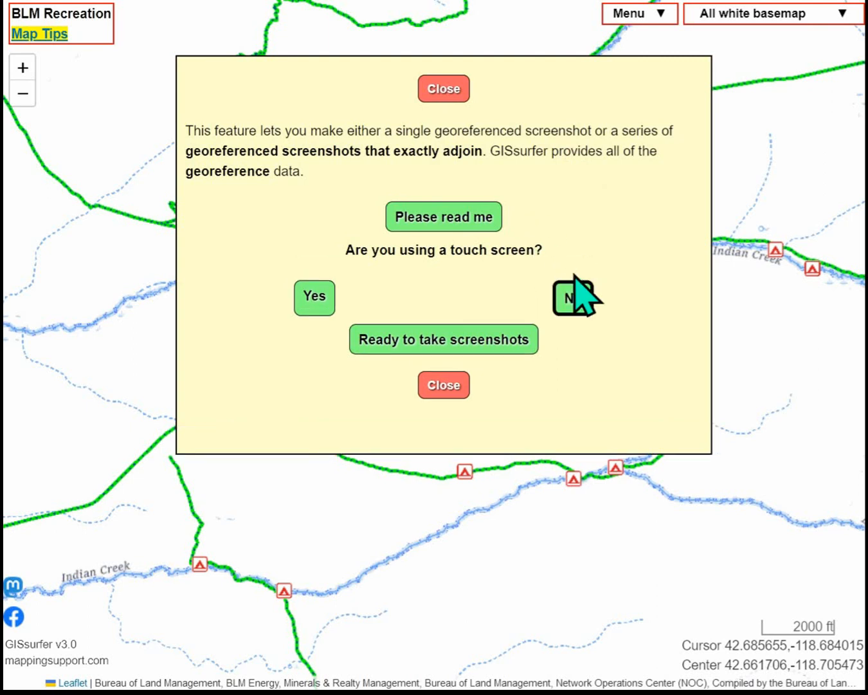
click(455, 339)
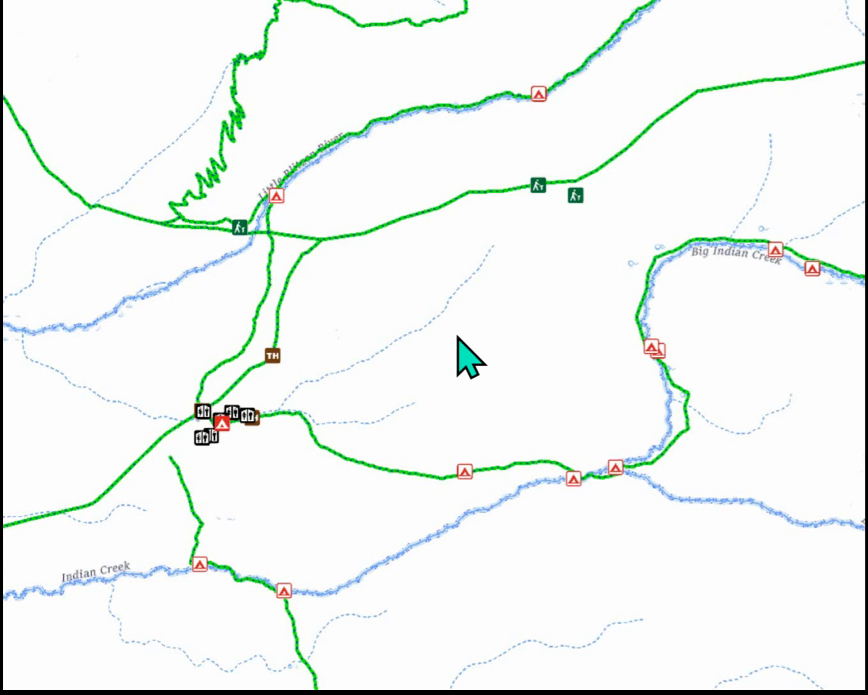
Step: Capture the full-screen map, dismiss the message, switch to Paint and paste the screenshot into the empty canvas
key(Print)
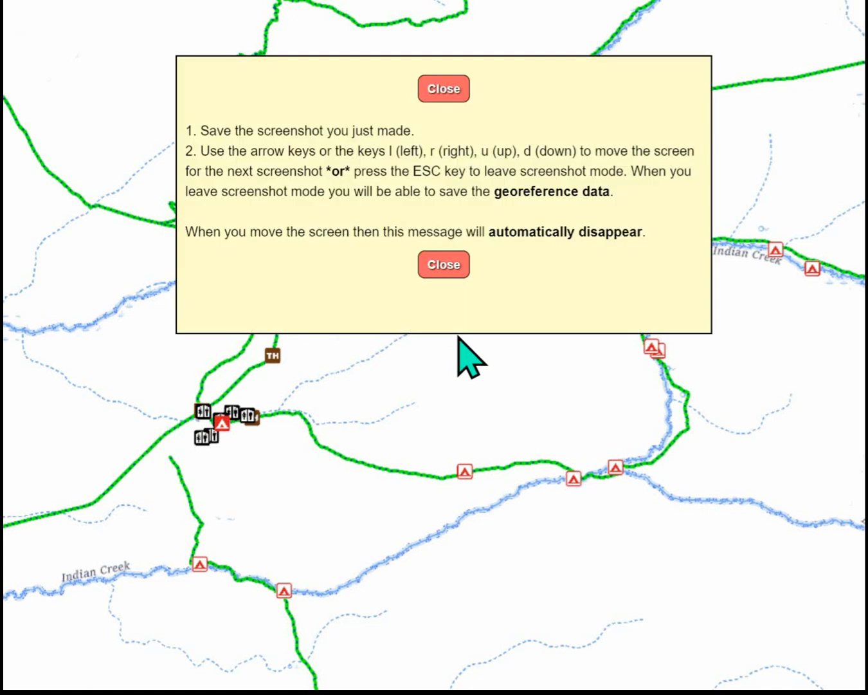
key(Escape)
key(alt+Tab)
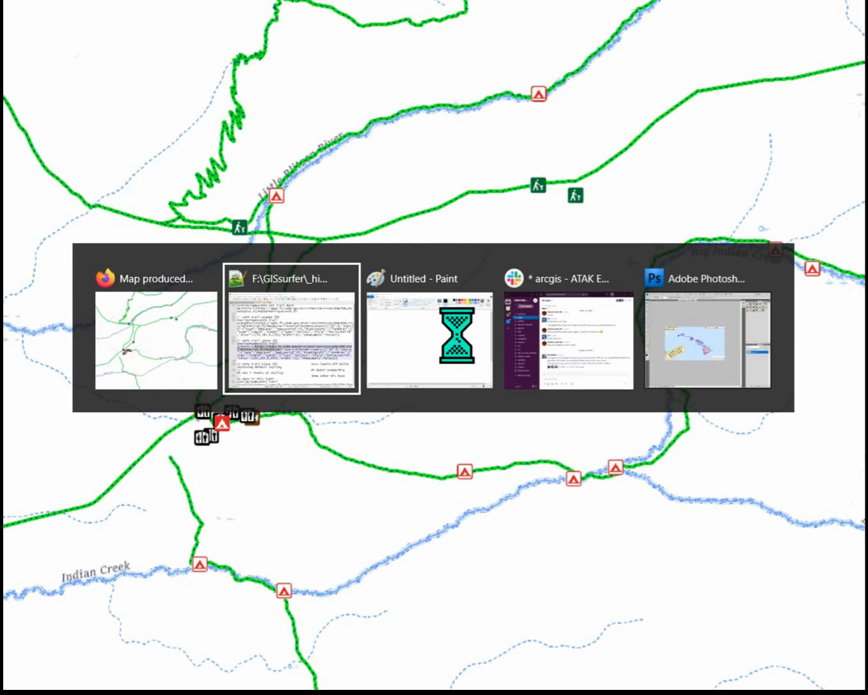
click(457, 335)
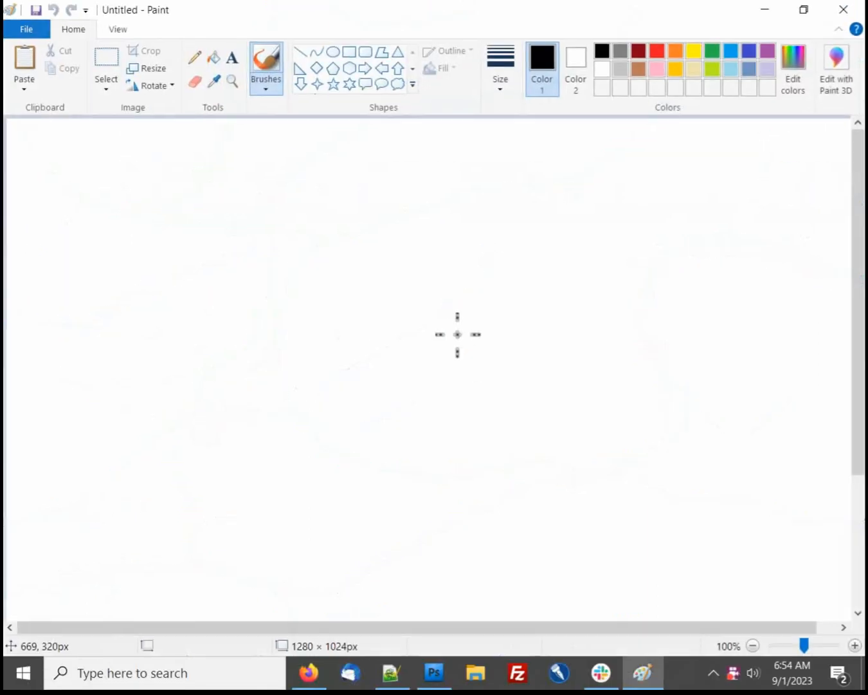
click(24, 83)
click(41, 110)
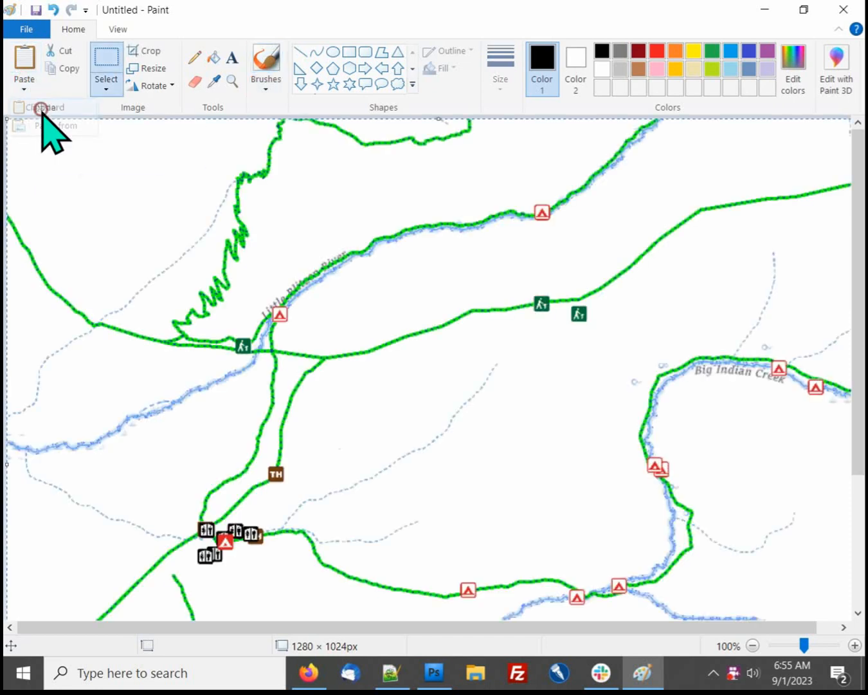
Step: Save the pasted screenshot as a PNG picture named 1_1.png in the video 12 mason lake folder
click(23, 31)
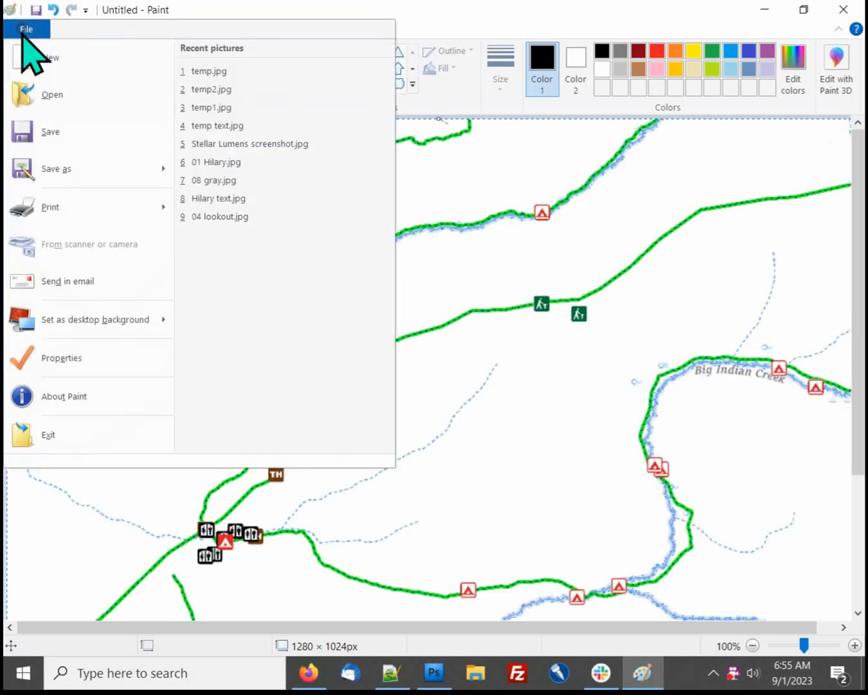
mouse_move(43, 164)
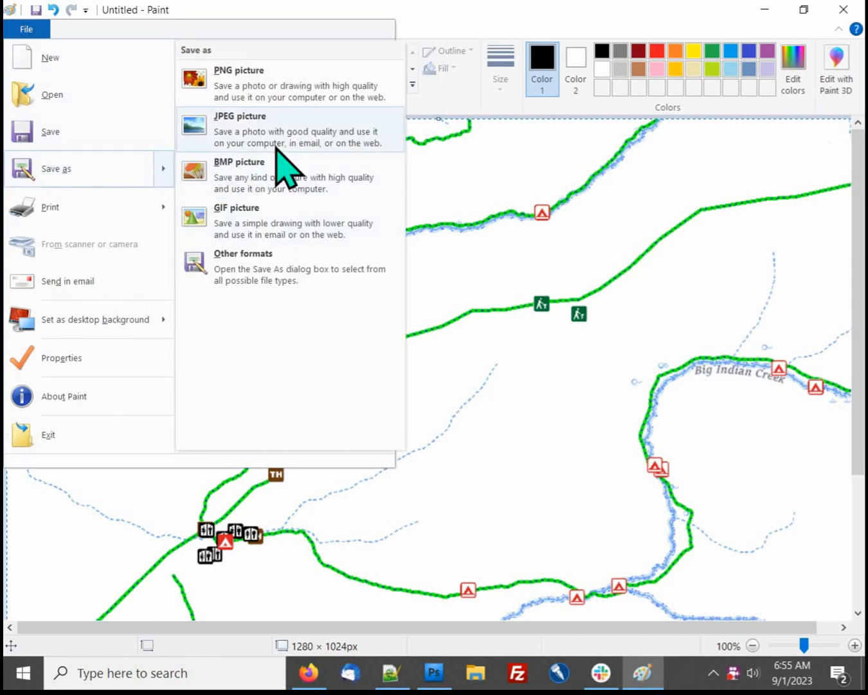
click(276, 82)
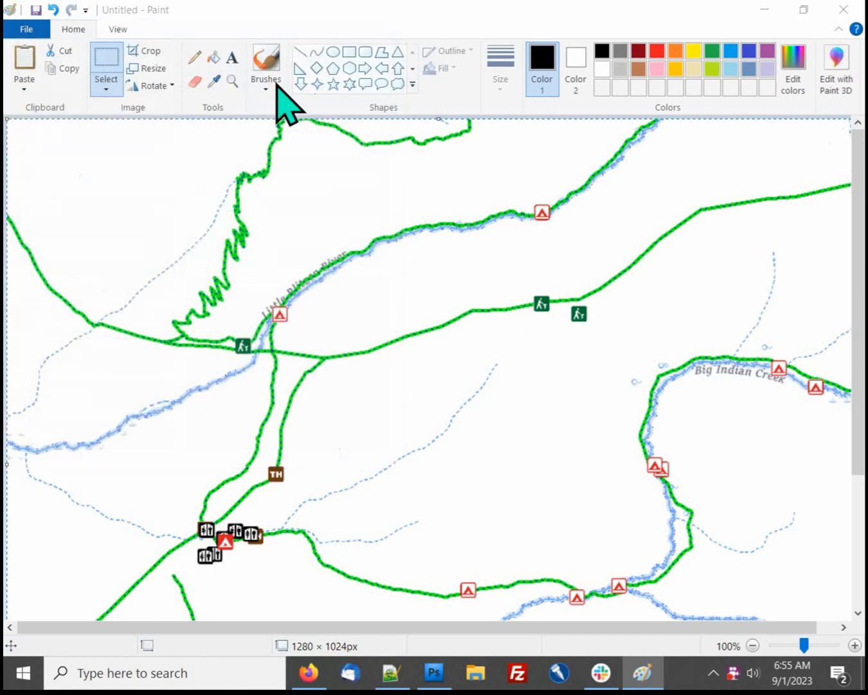
click(121, 314)
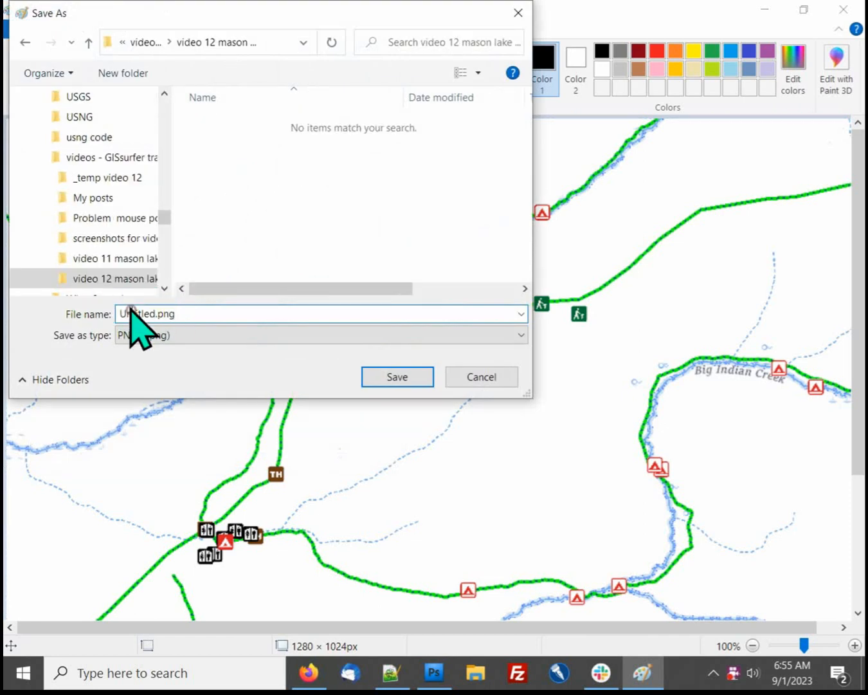
text(1_1)
key(Delete)
key(Delete)
key(Delete)
key(Delete)
key(Delete)
key(Delete)
key(Delete)
key(Delete)
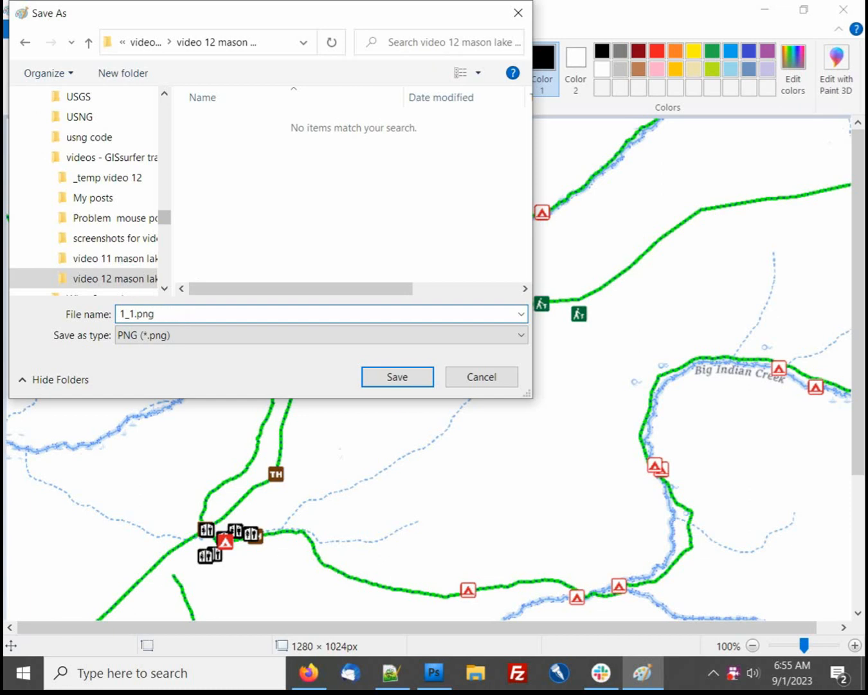
click(393, 376)
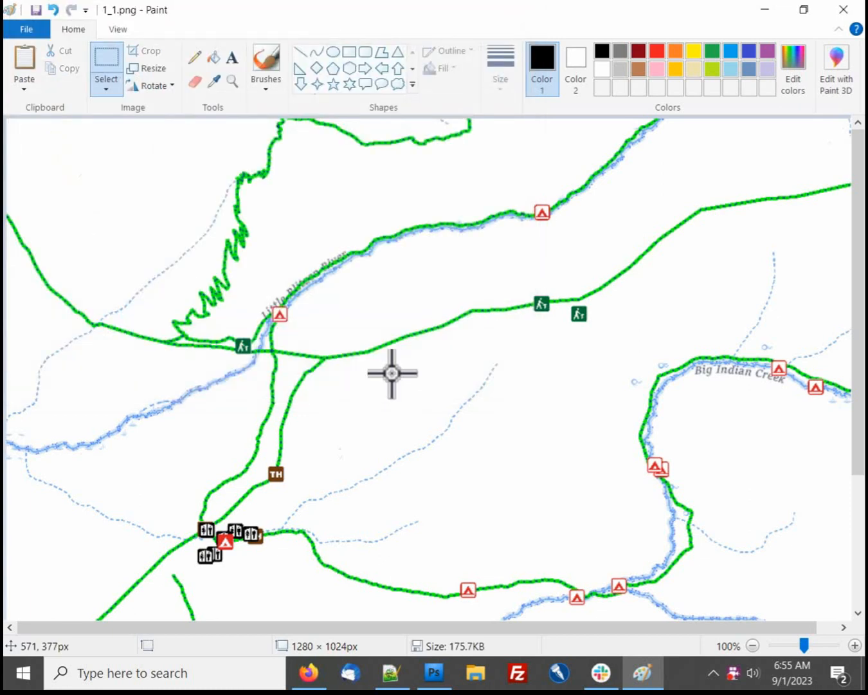
Step: Return to the map in Firefox, shift it one full screen east and capture the adjoining screenshot
key(alt+Tab)
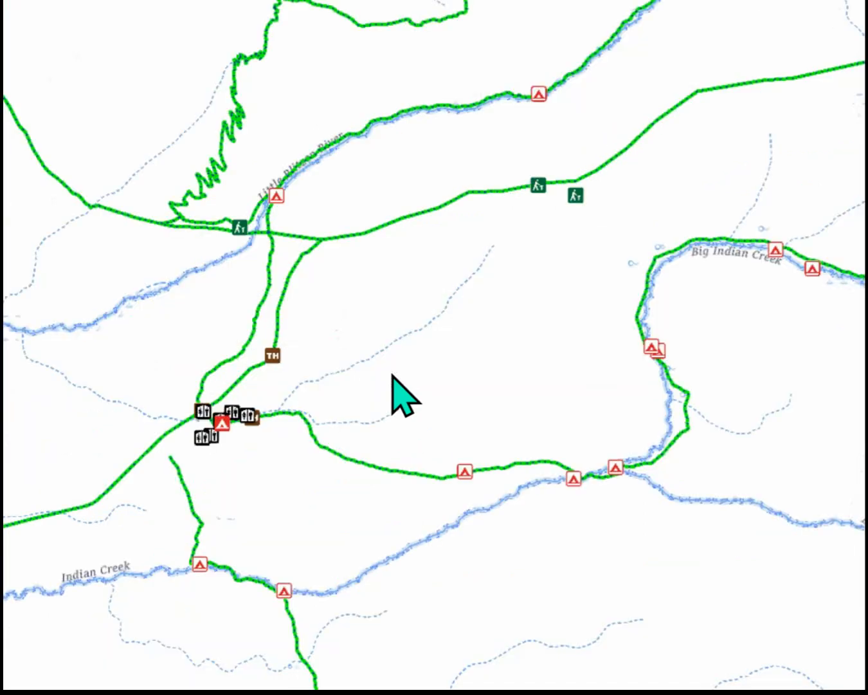
key(Right)
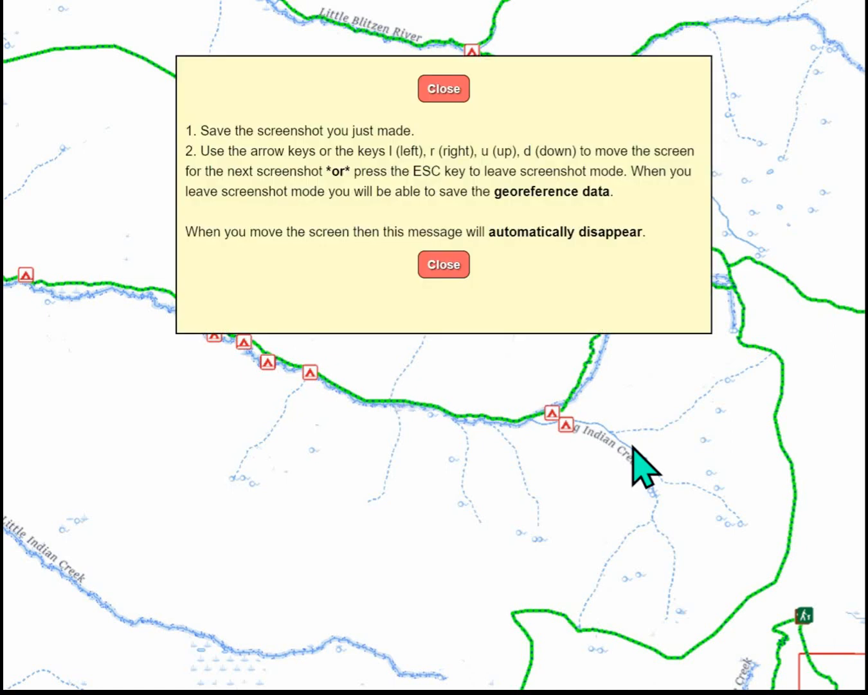
Step: Leave screenshot mode, copy the georeference data for stitching, paste it into _mason lake transparent NOTES.txt in Notepad++ and save the file
key(Escape)
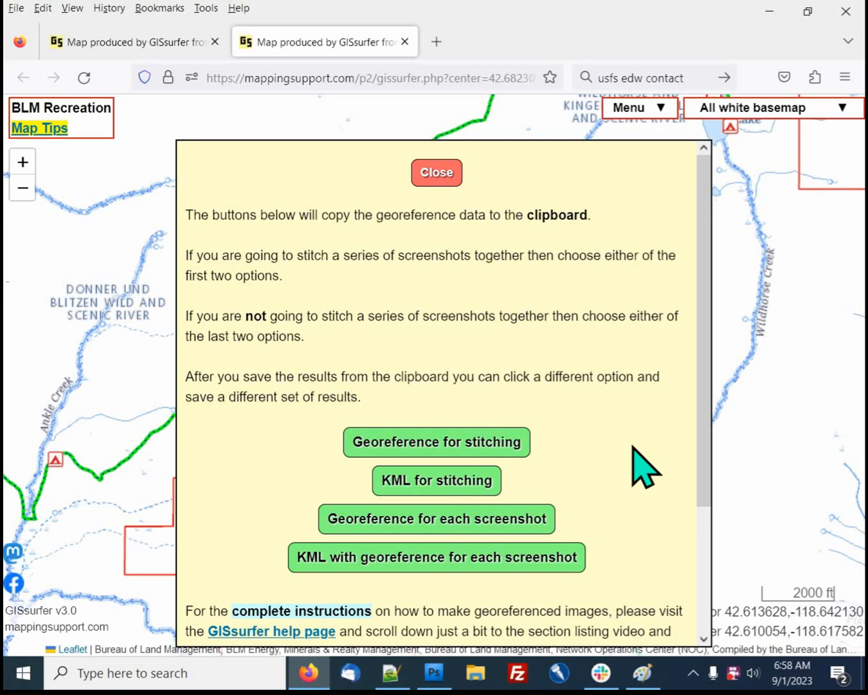
click(428, 444)
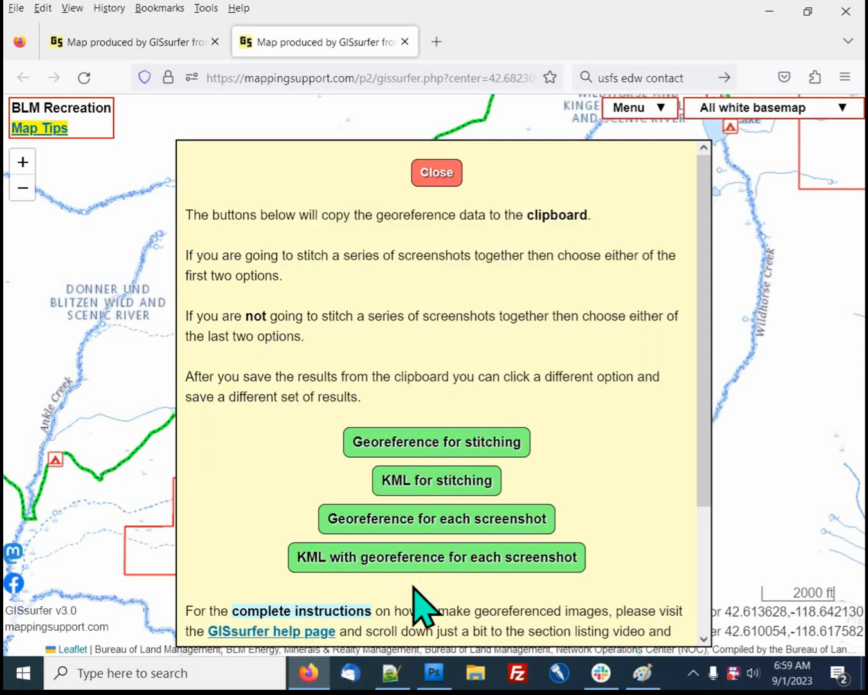
click(391, 673)
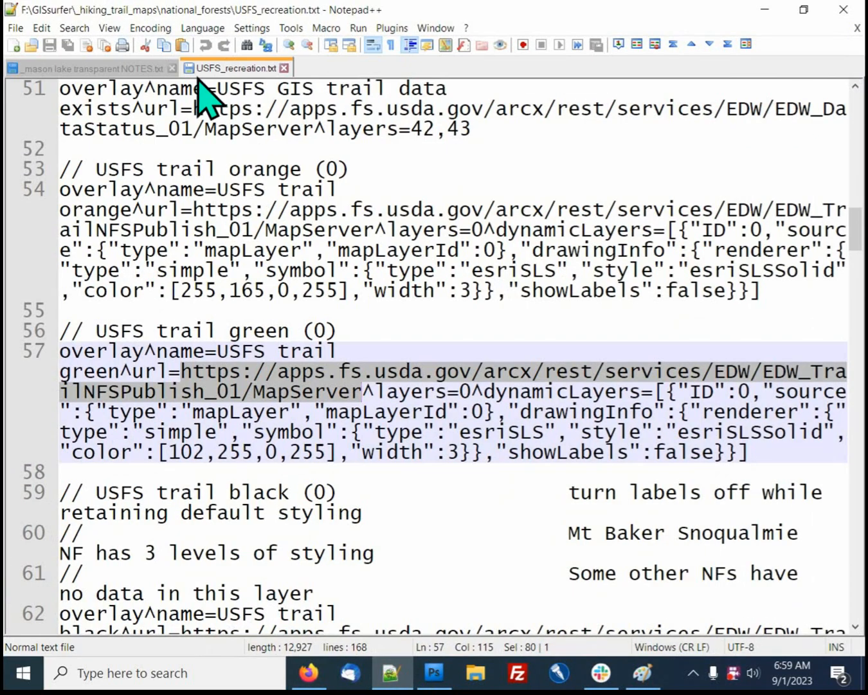
click(42, 68)
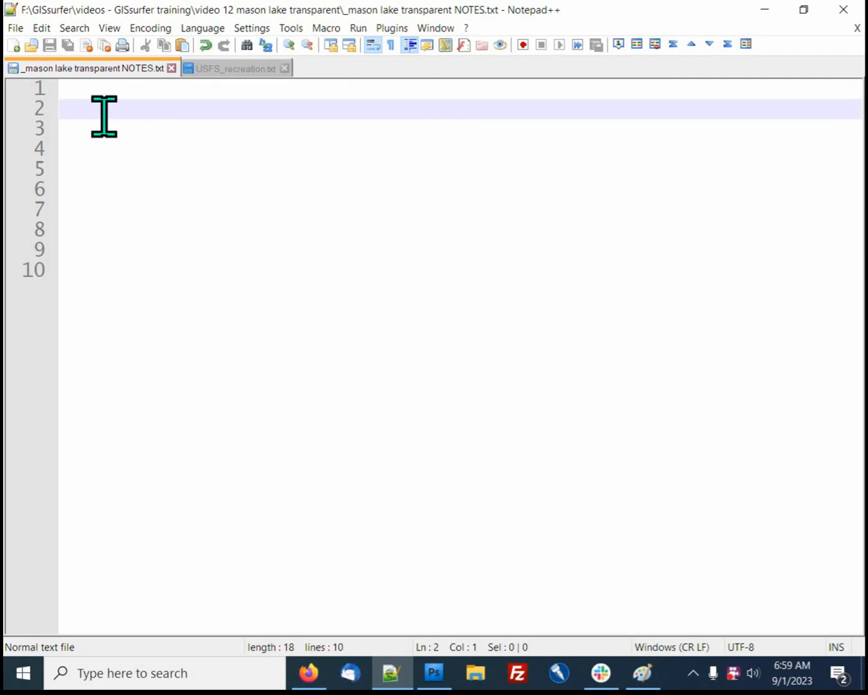
key(ctrl+v)
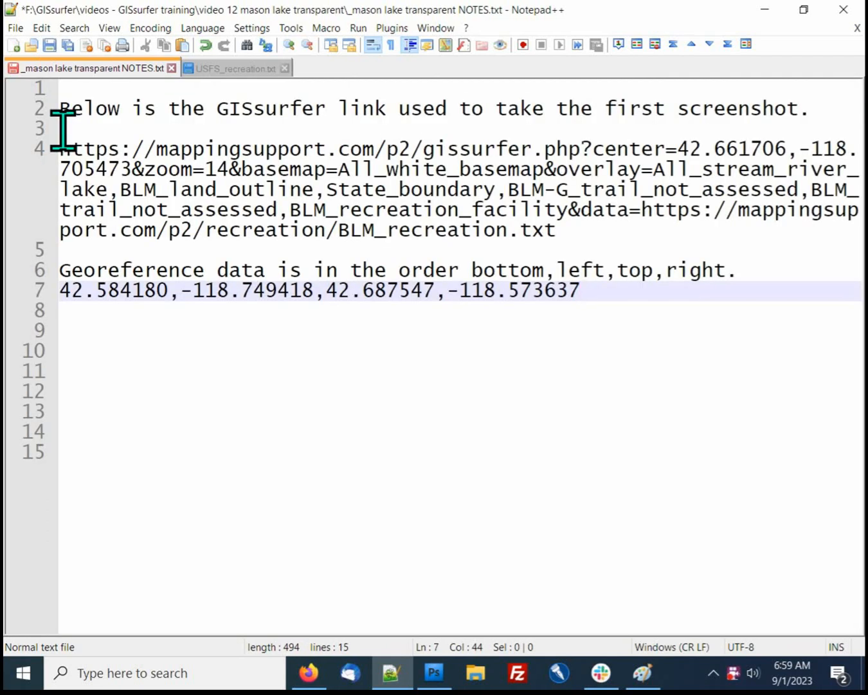
key(ctrl+s)
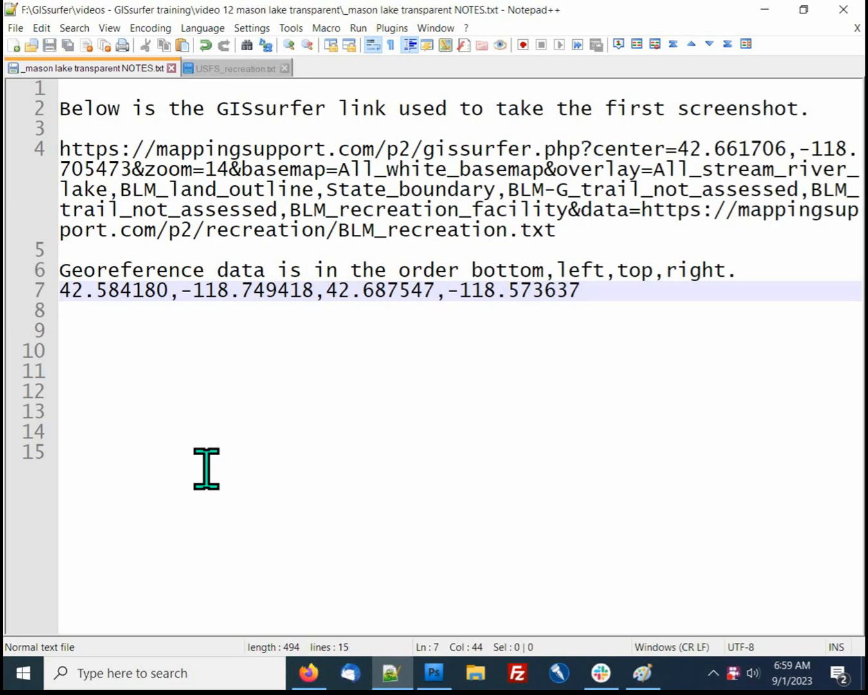
Step: Return to Firefox, copy the KML for stitching and paste it at line 10 of the notes file in Notepad++
click(306, 673)
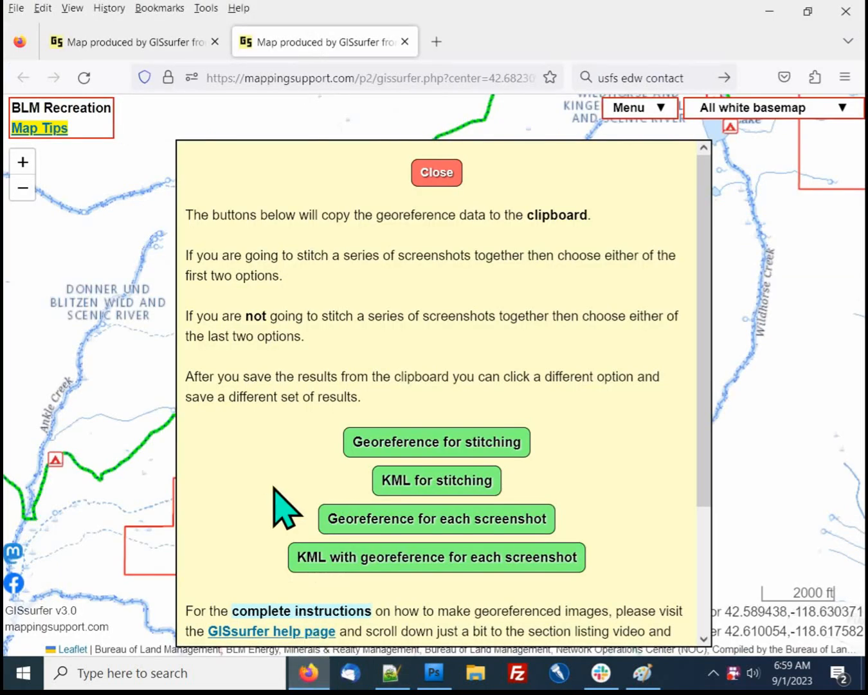
click(412, 478)
click(390, 681)
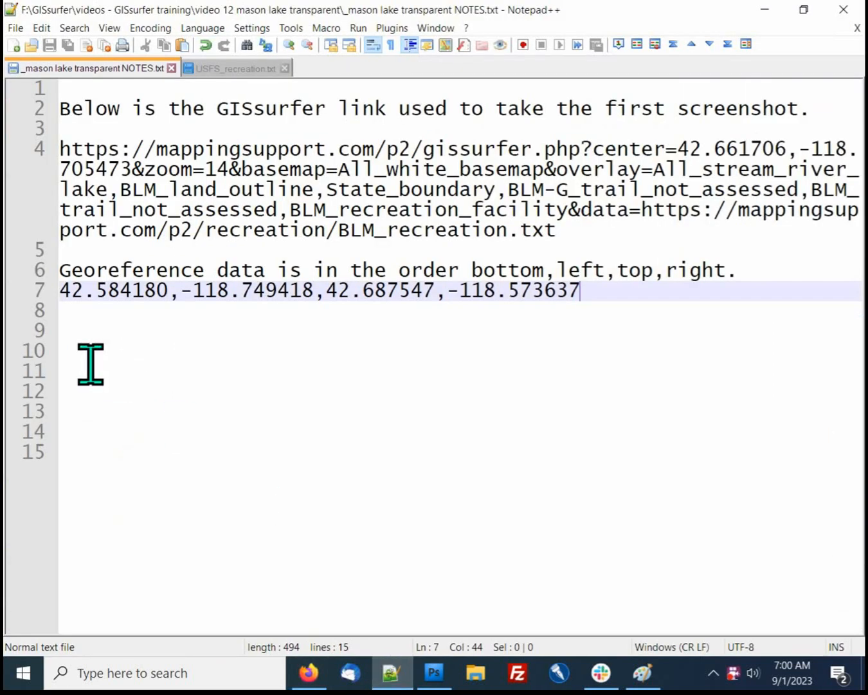
click(63, 352)
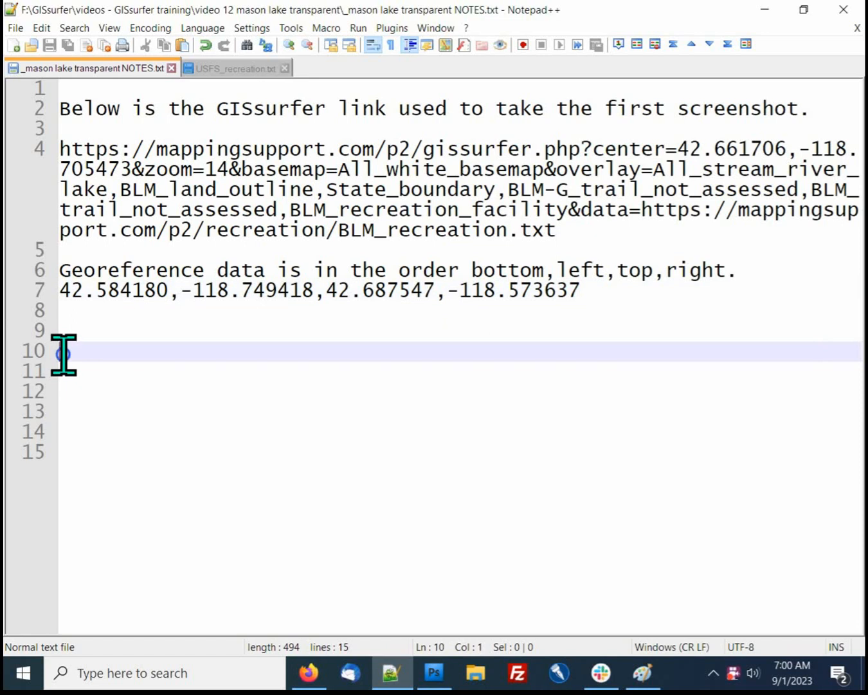
right_click(64, 354)
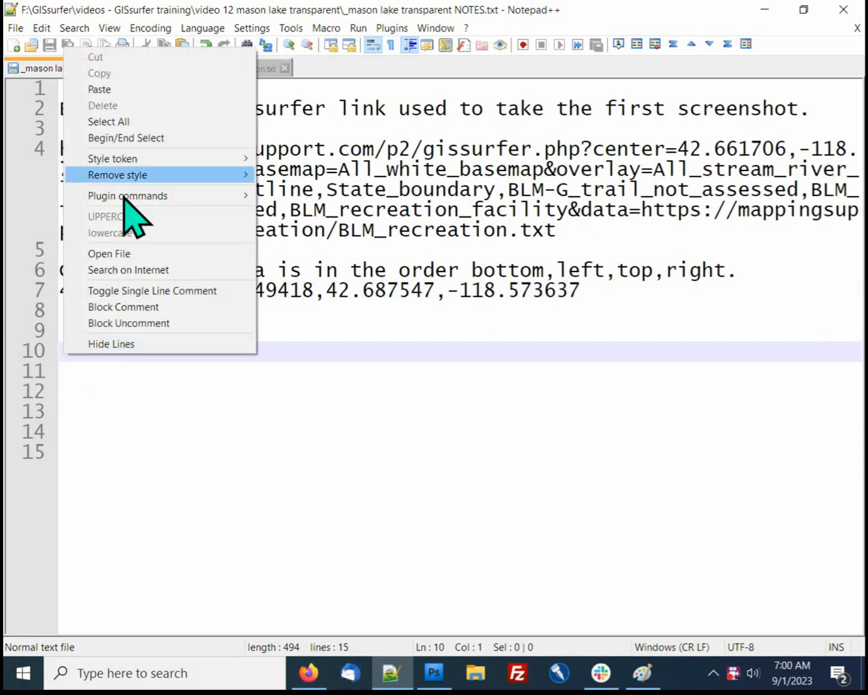
click(100, 89)
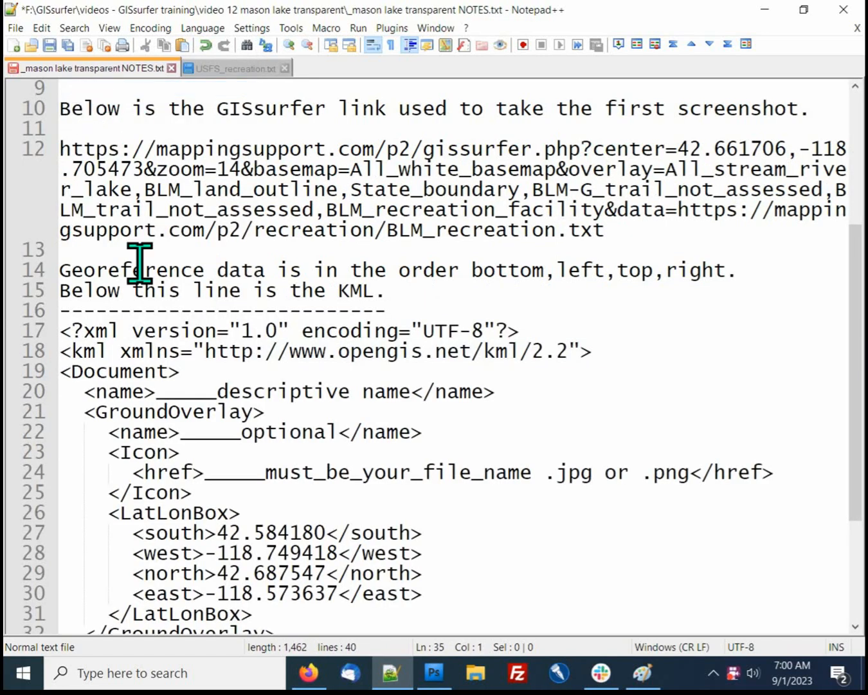
Step: Delete the duplicate GISsurfer link and georeference heading above the "Below this line is the KML." line, and save the notes
scroll(201, 234, up, 2)
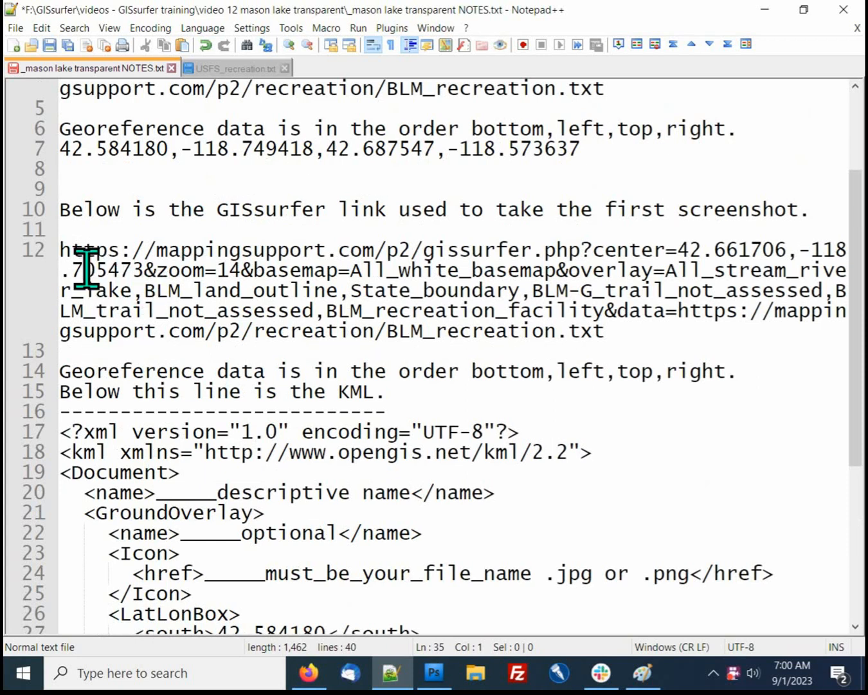
scroll(96, 264, up, 2)
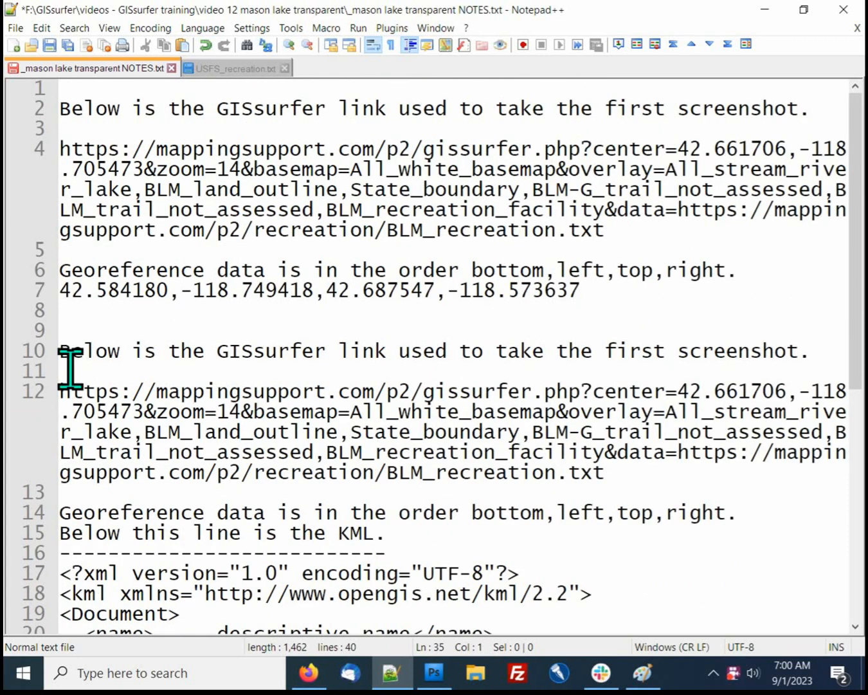
drag(62, 354, 24, 533)
key(Delete)
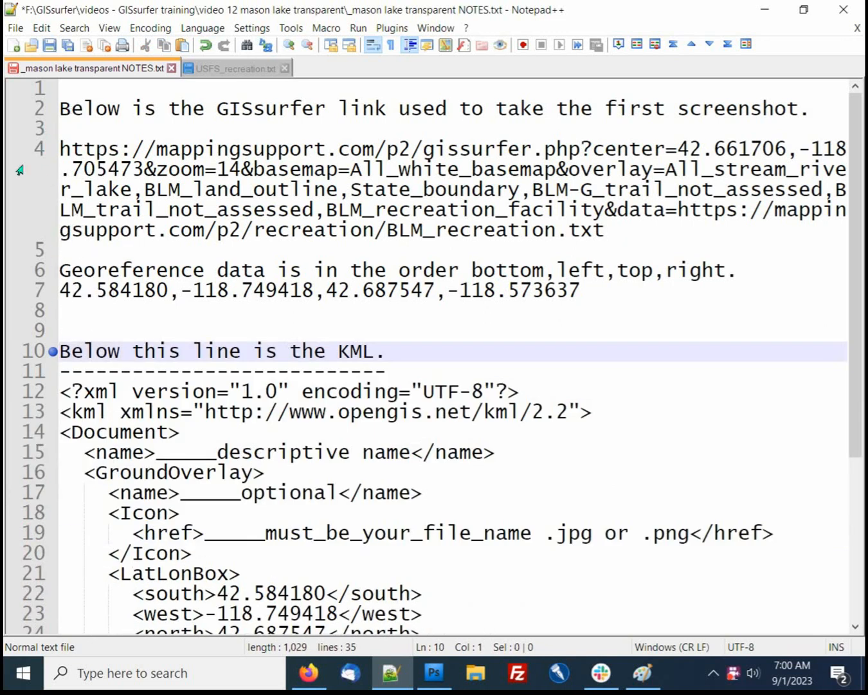
click(49, 43)
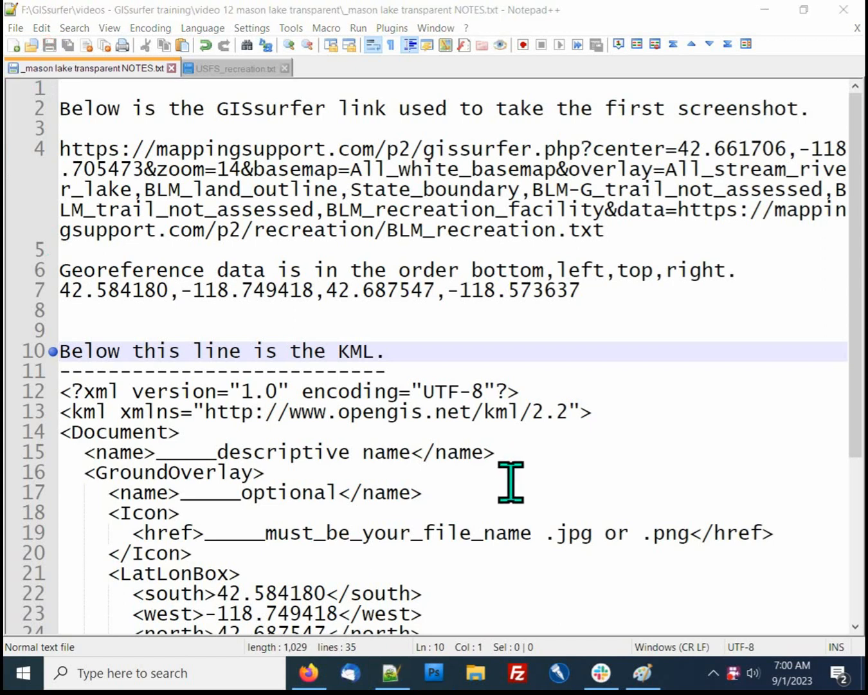
Step: Switch to Photoshop and create a new document 2560 pixels wide and 2048 pixels high with transparent background contents
click(433, 673)
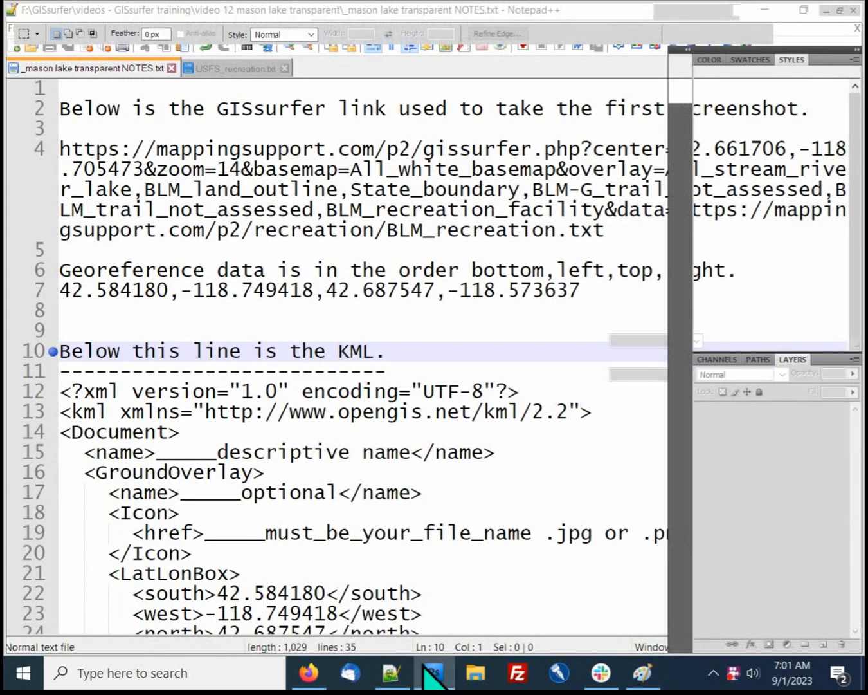
mouse_move(427, 668)
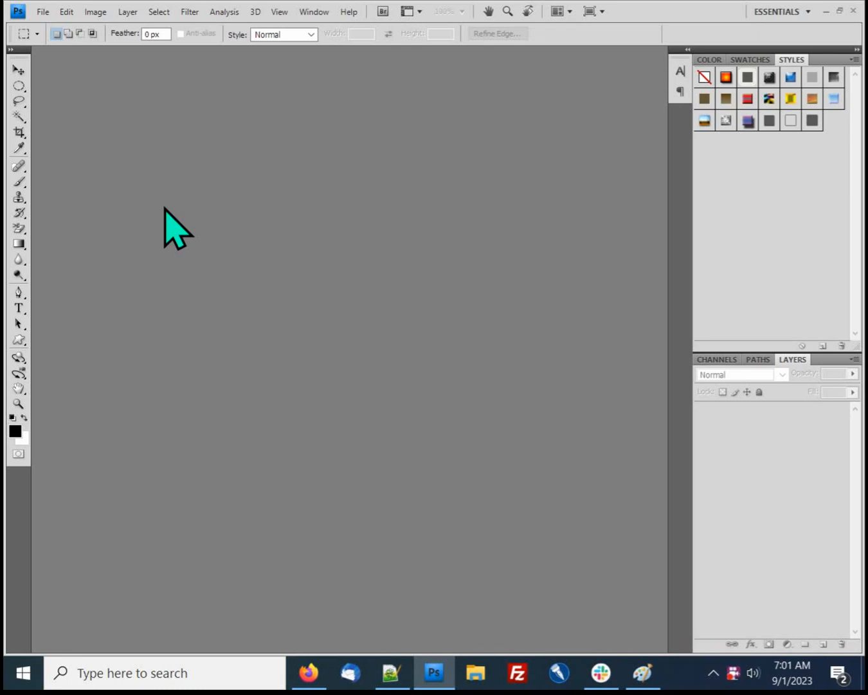
click(43, 13)
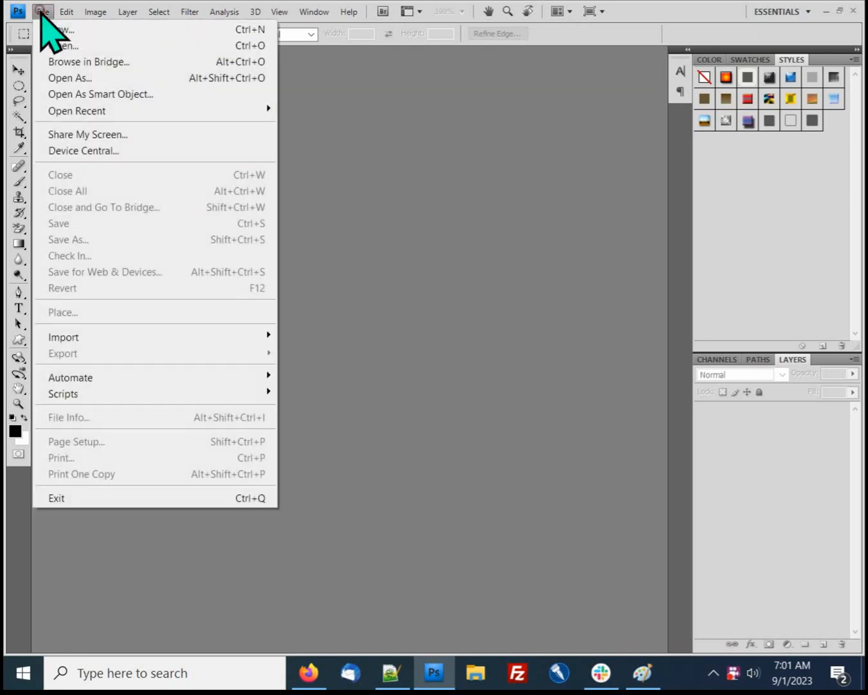
click(56, 30)
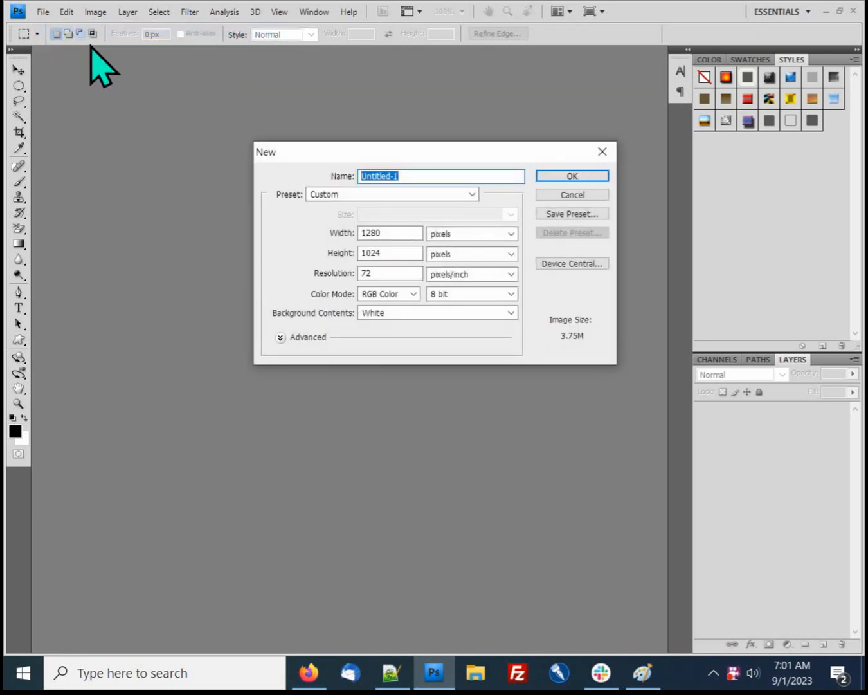
double_click(394, 233)
text(2560)
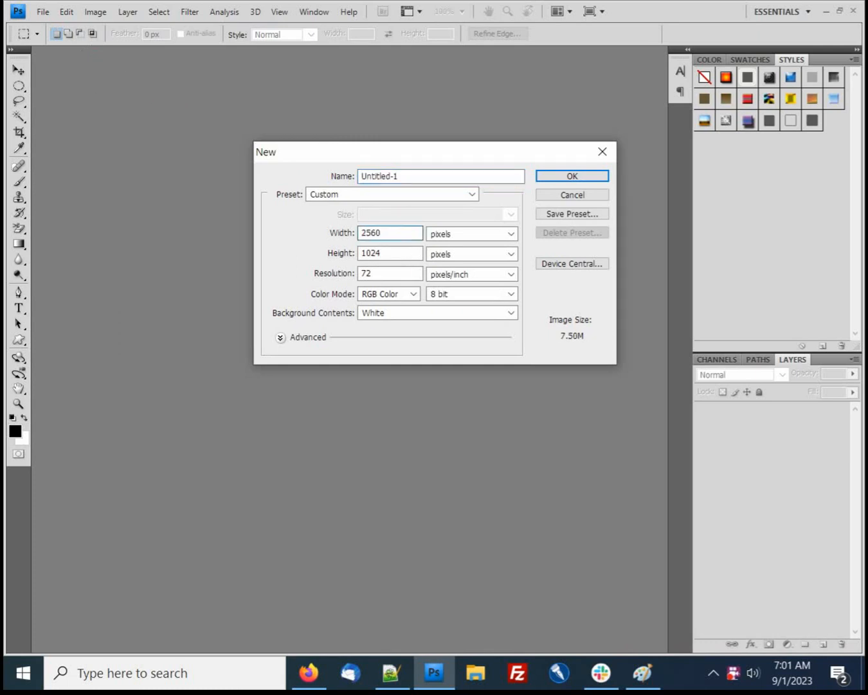
double_click(384, 253)
text(2048)
click(316, 314)
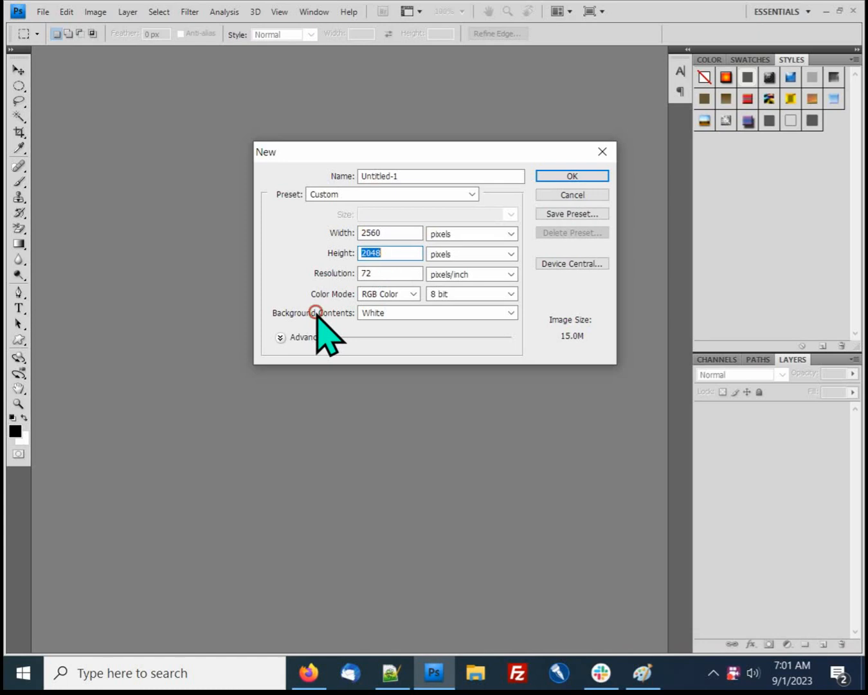
click(511, 313)
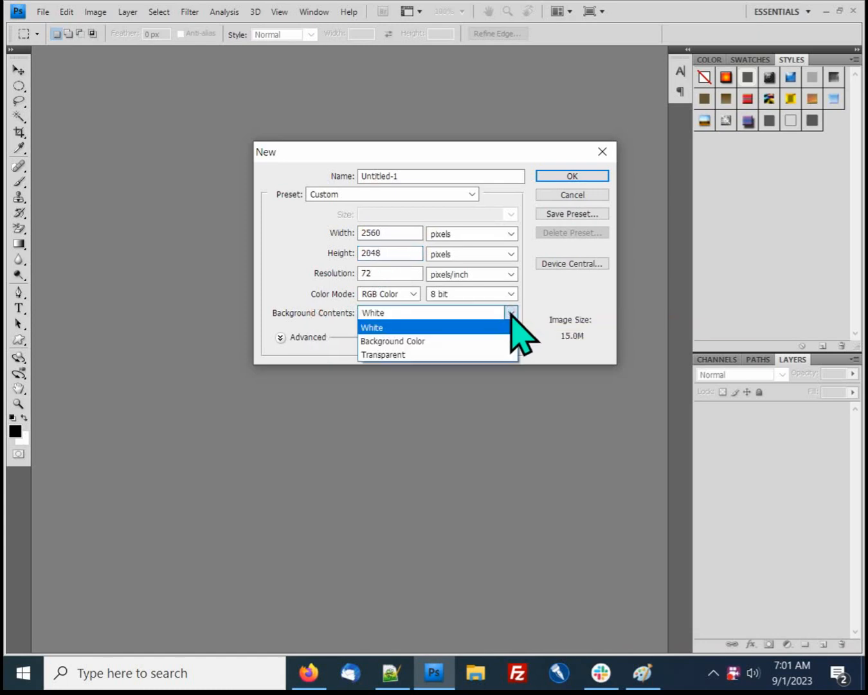
click(461, 353)
click(555, 175)
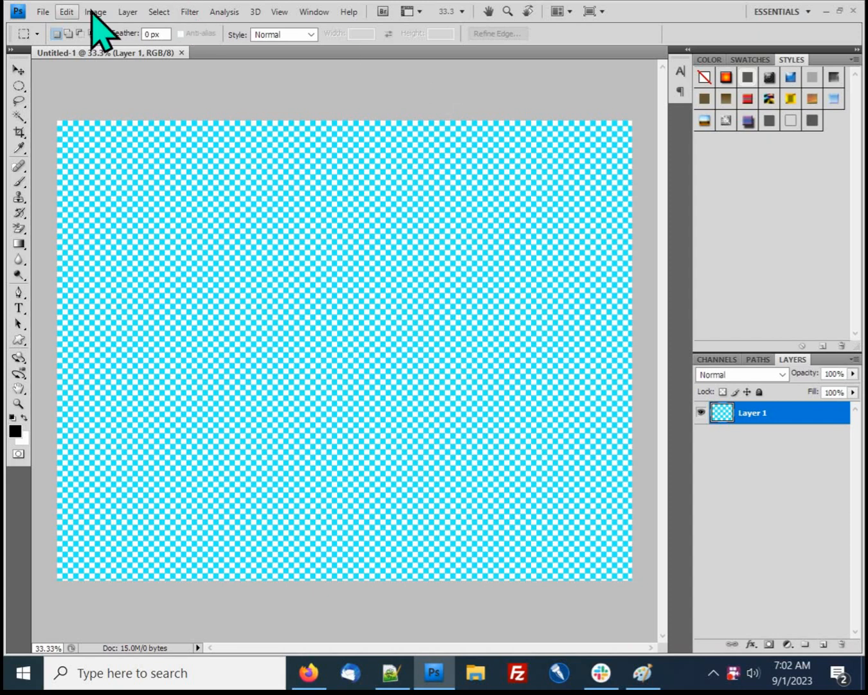
Step: Open 1_1.png from the video 12 mason lake transparent folder, select the whole image and copy it
click(42, 12)
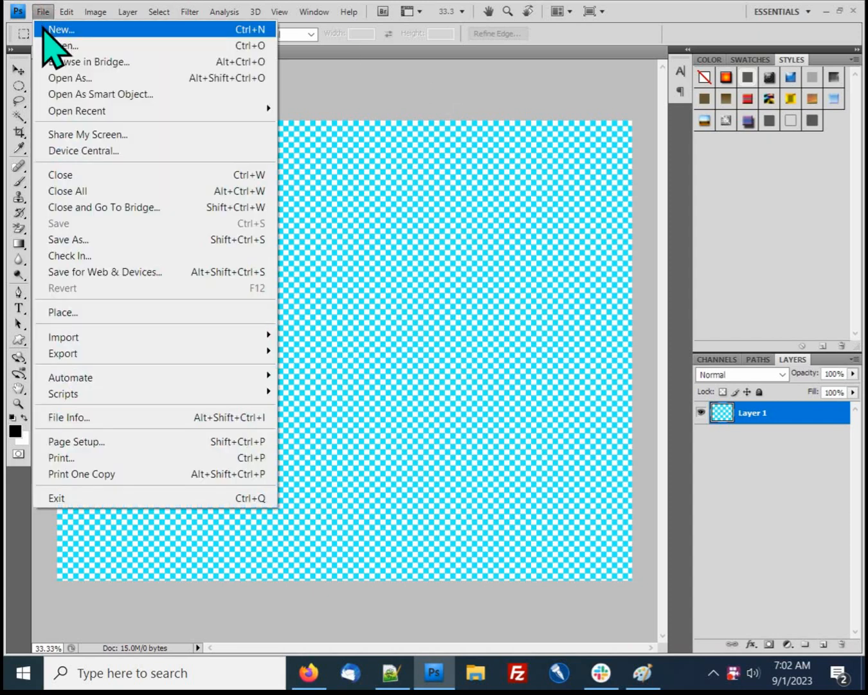
click(53, 78)
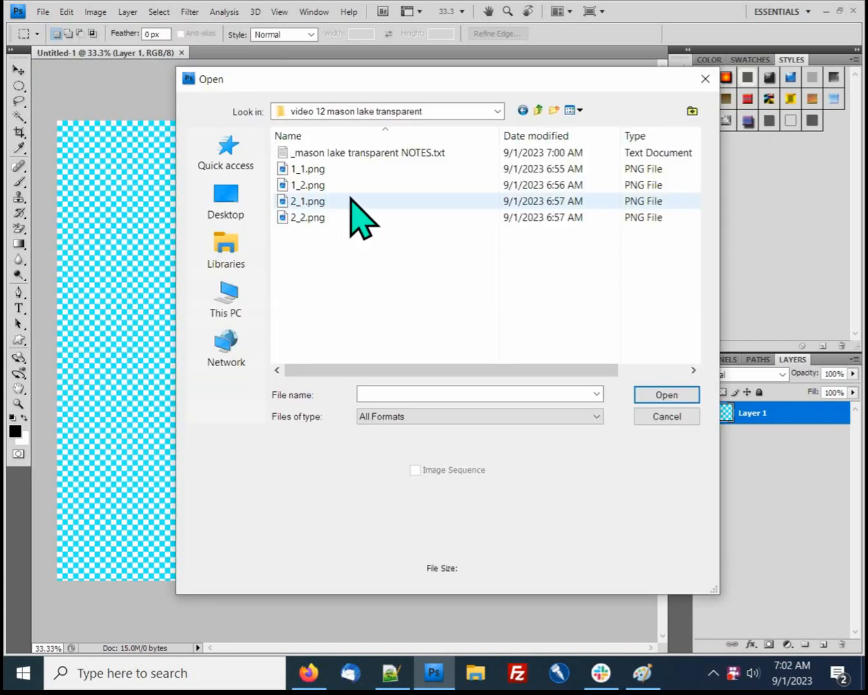
double_click(314, 170)
click(159, 12)
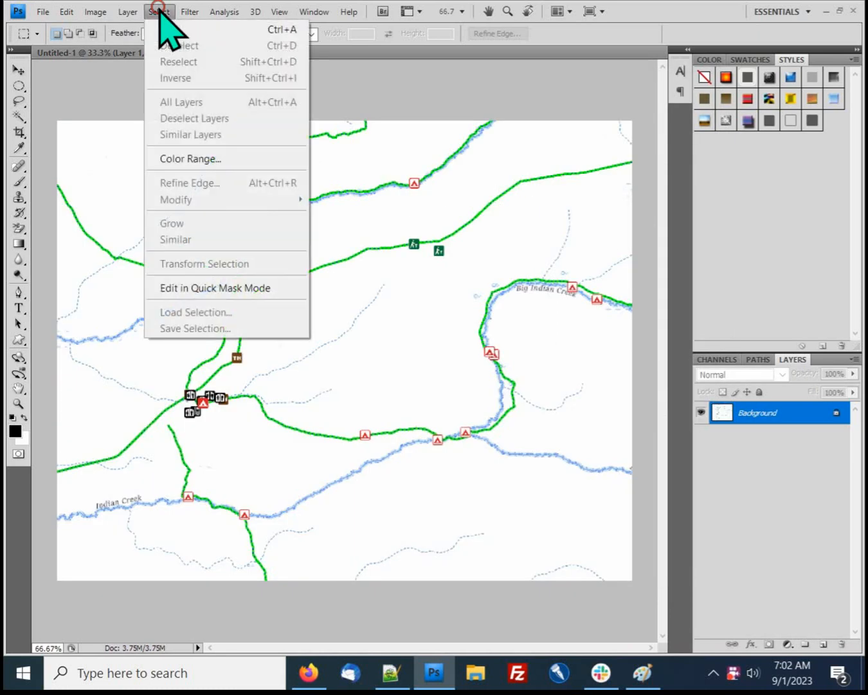
click(167, 29)
click(67, 11)
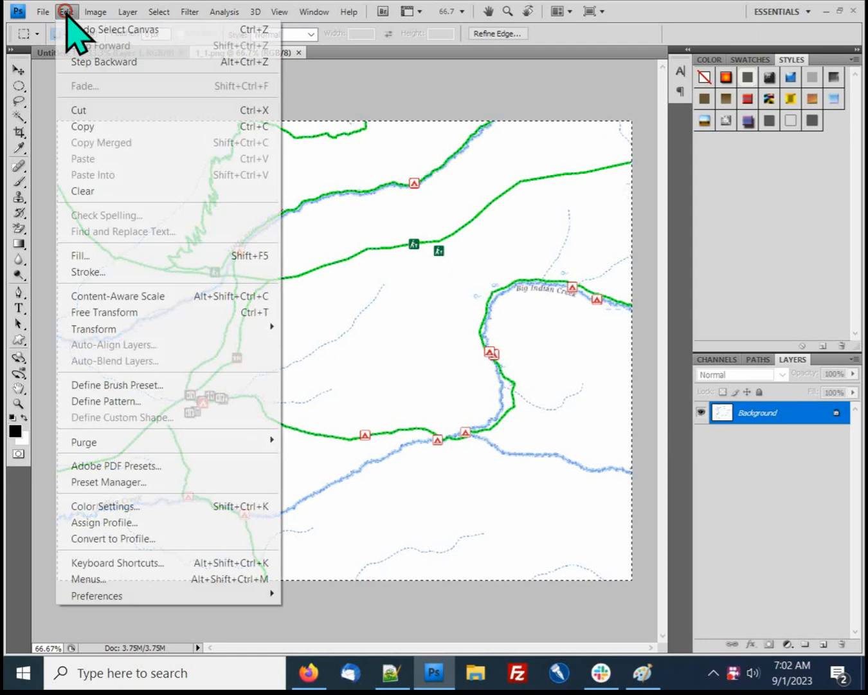
click(93, 127)
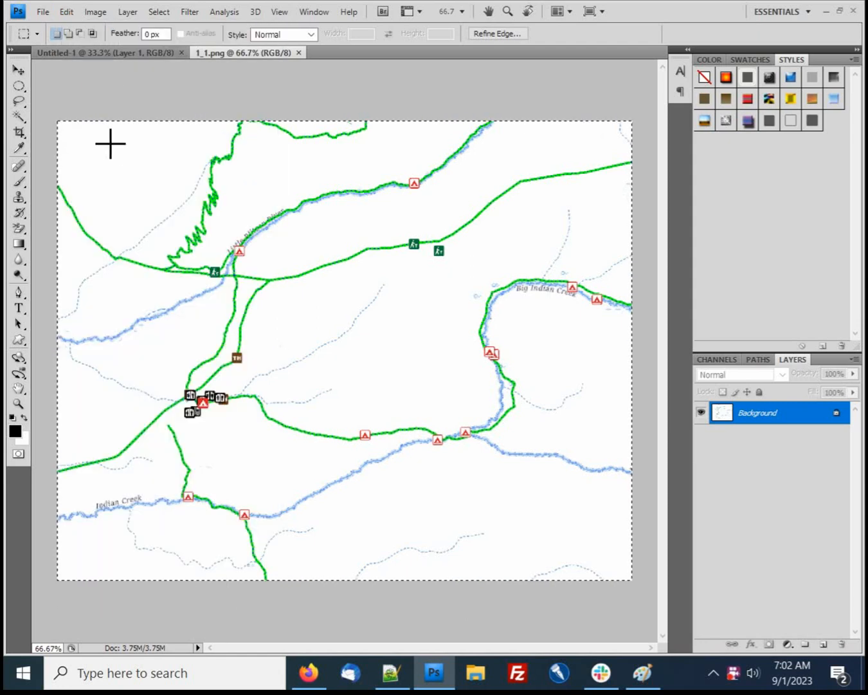
Step: Paste the copied screenshot into the blank transparent document and move it into the canvas's upper-left corner
click(83, 52)
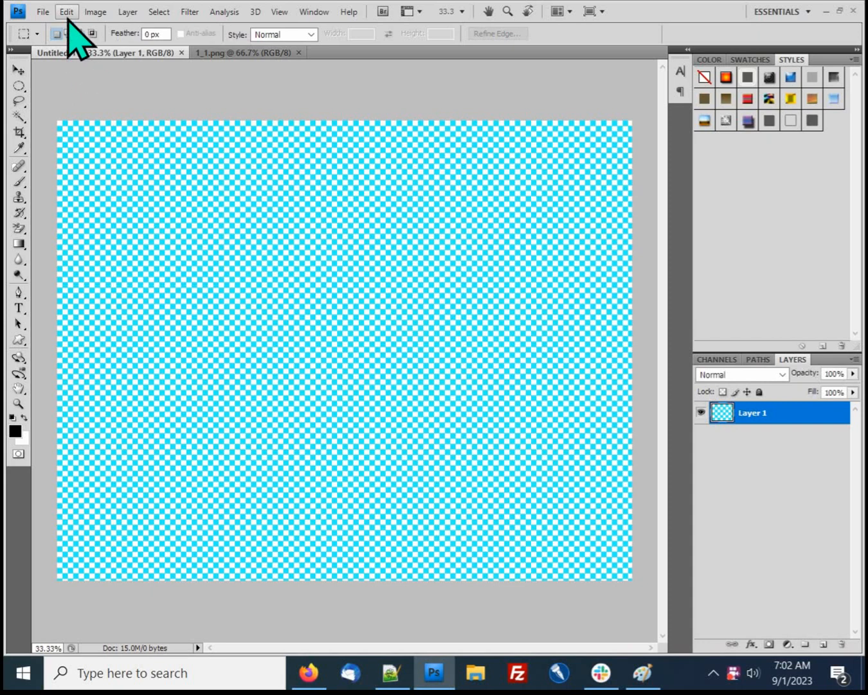
click(68, 12)
click(109, 161)
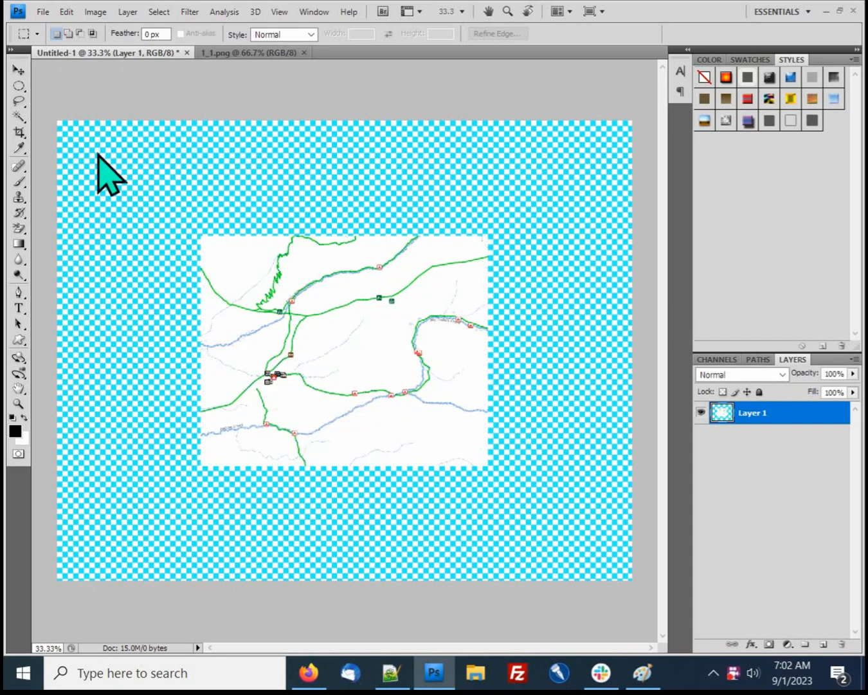
click(18, 69)
drag(245, 288, 109, 180)
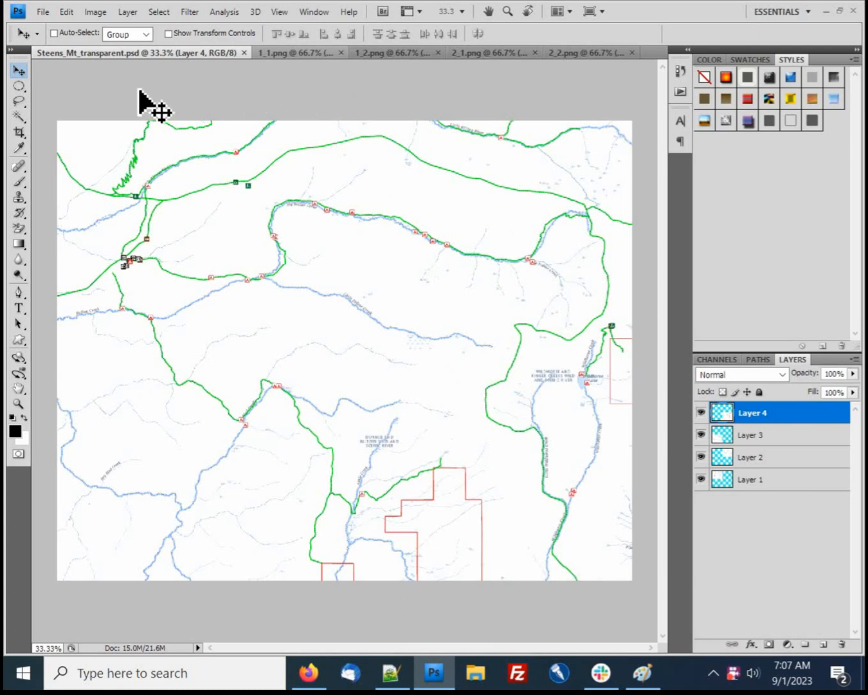
Step: Save the stitched document as a PNG named Steens_Mt_transparent.png in the video 12 mason lake transparent folder
click(43, 12)
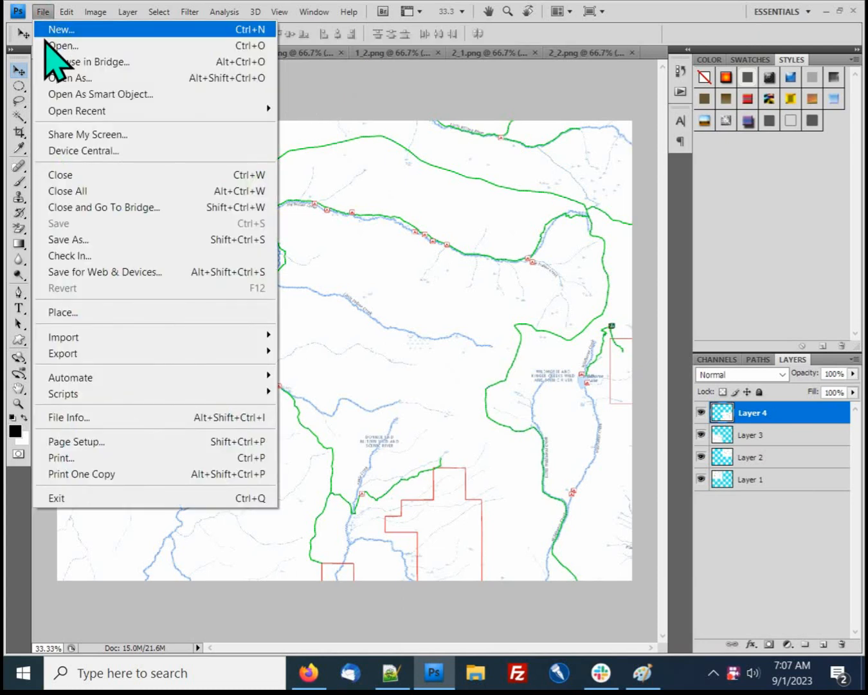
click(91, 240)
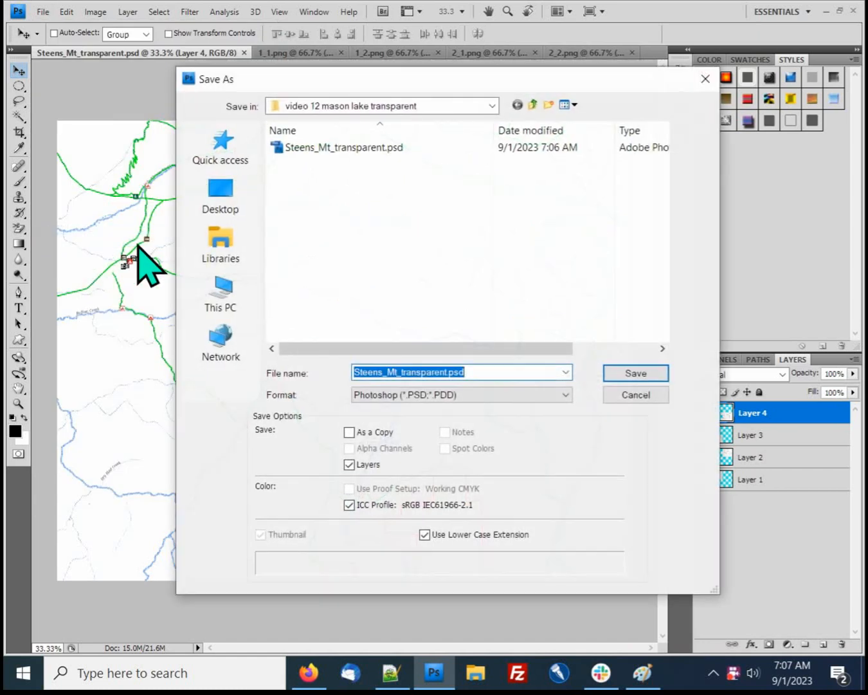
click(473, 393)
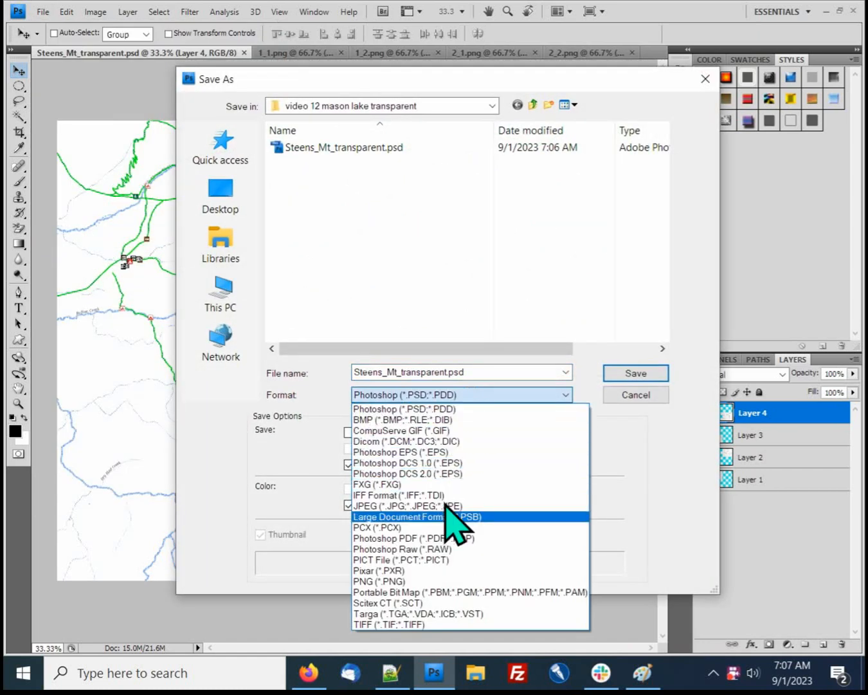
click(422, 581)
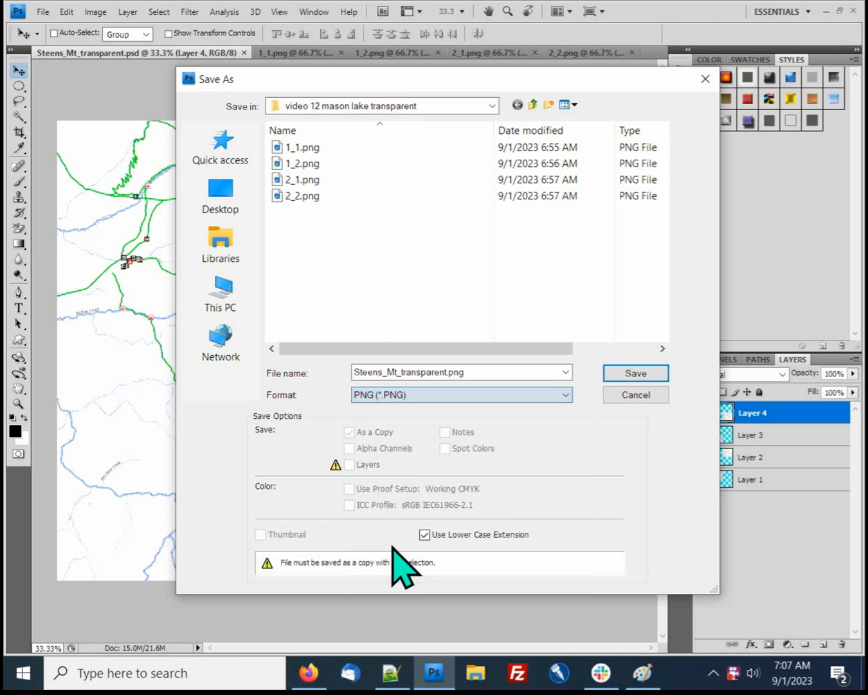
click(635, 372)
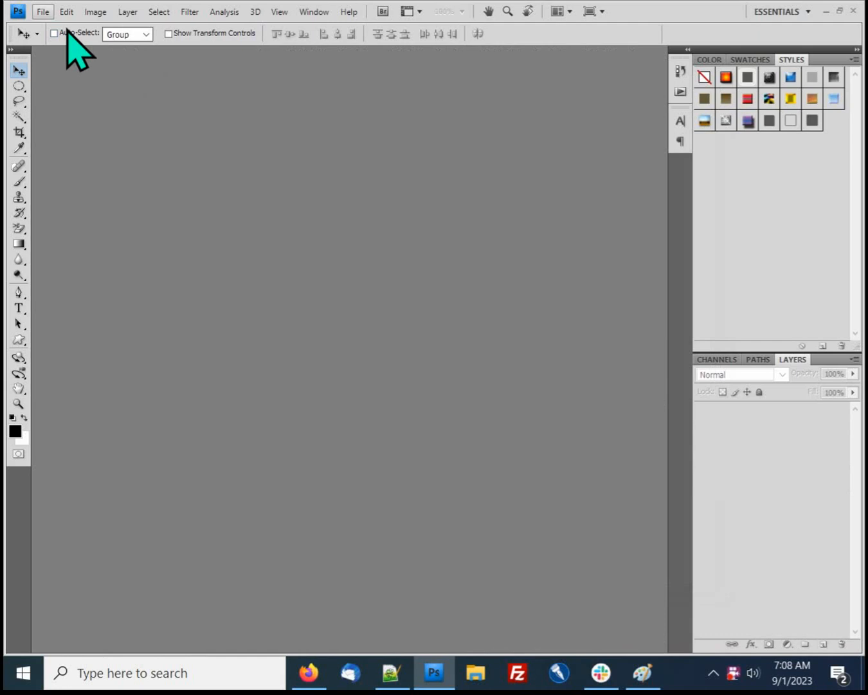
Step: Open Steens_Mt_transparent.png and select its white background by Color Range using sampled colors and a fuzziness of 20
click(41, 11)
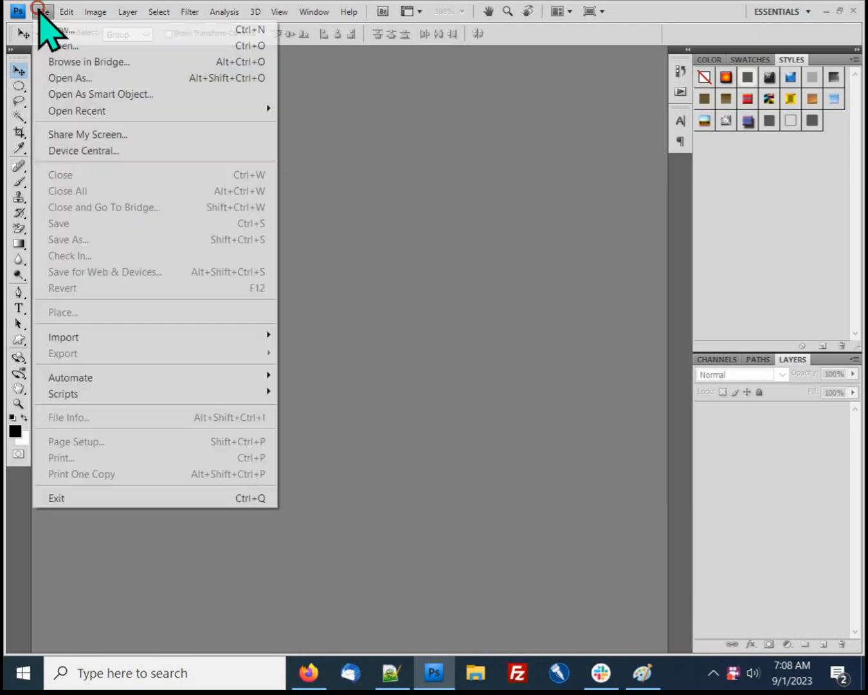
click(65, 44)
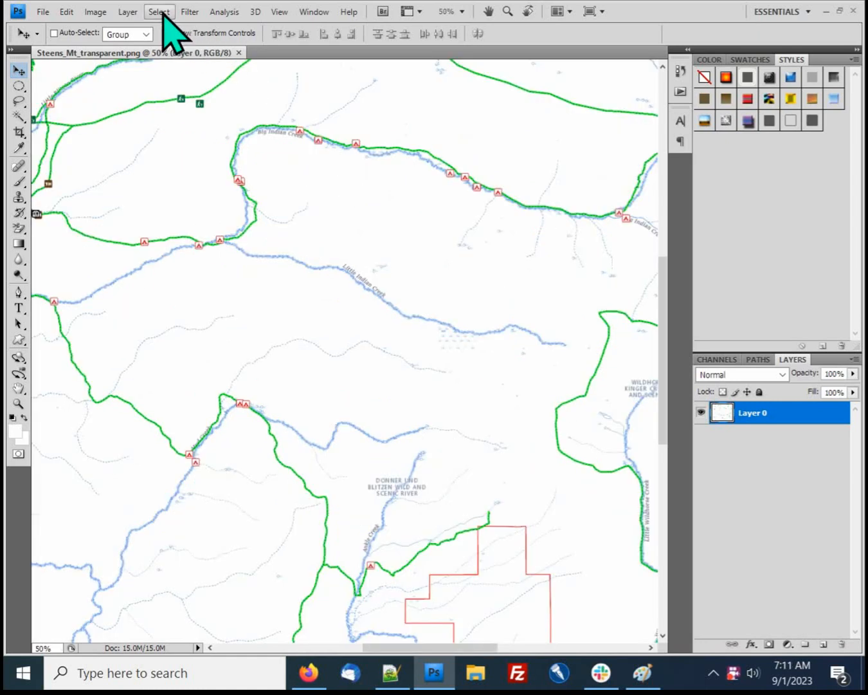
click(160, 12)
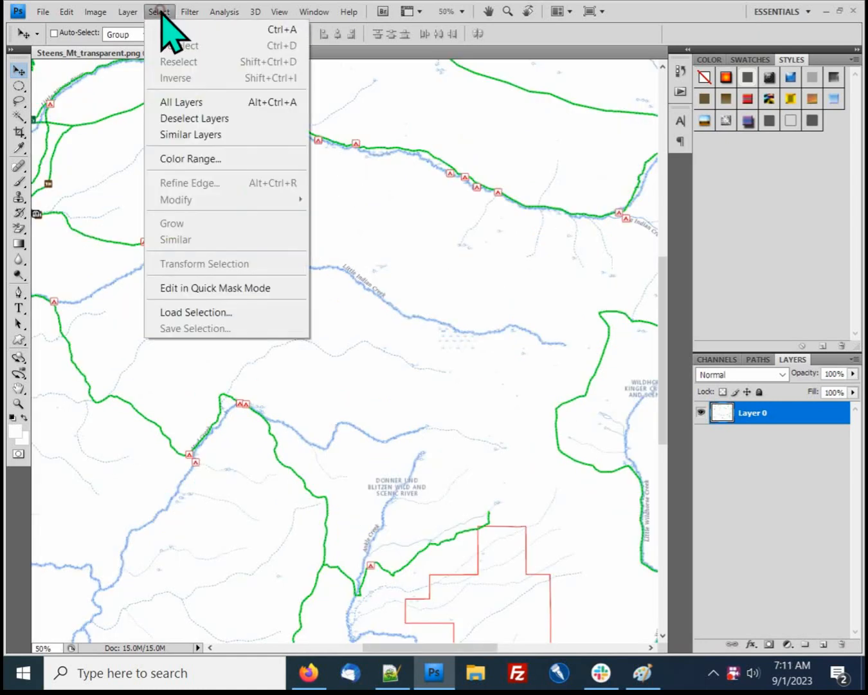
click(205, 158)
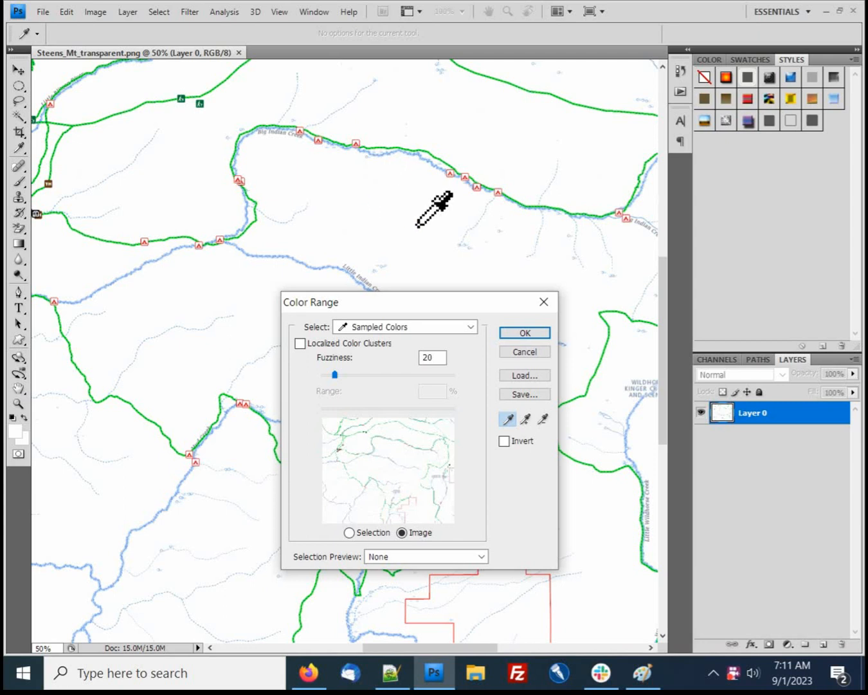
click(515, 333)
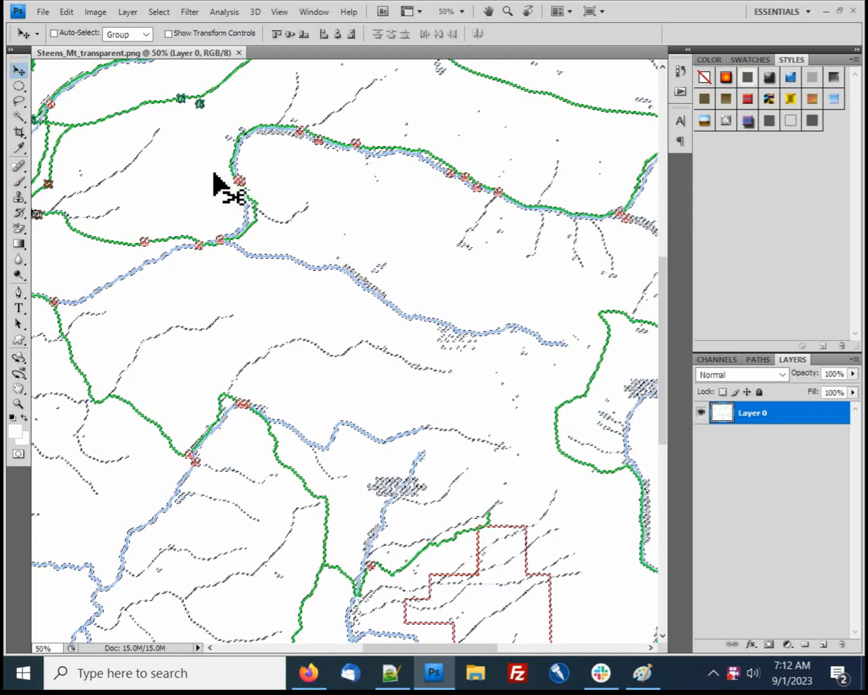
Step: Cut the selected white background out of the map layer and save the PNG
click(66, 11)
click(98, 105)
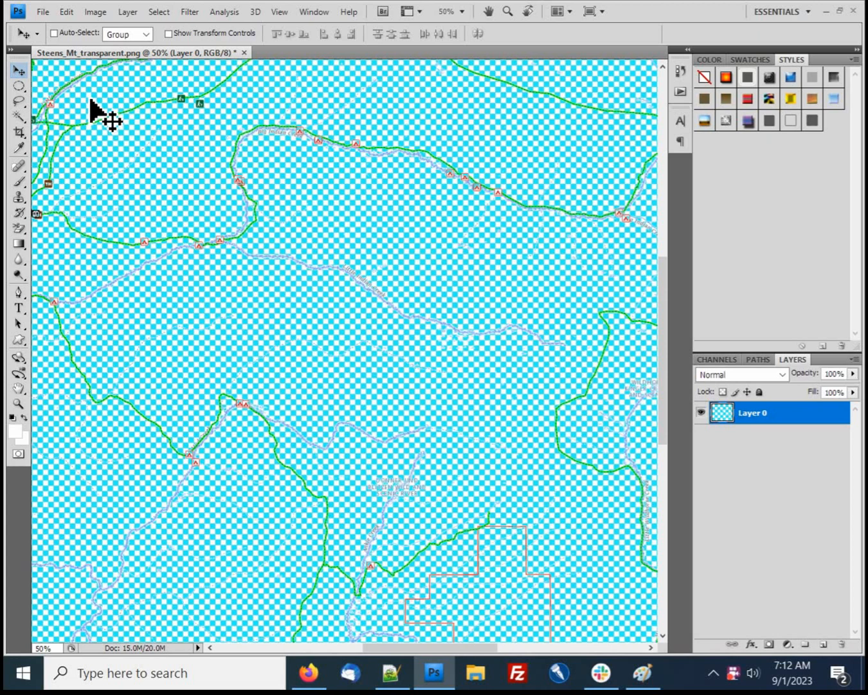
click(44, 11)
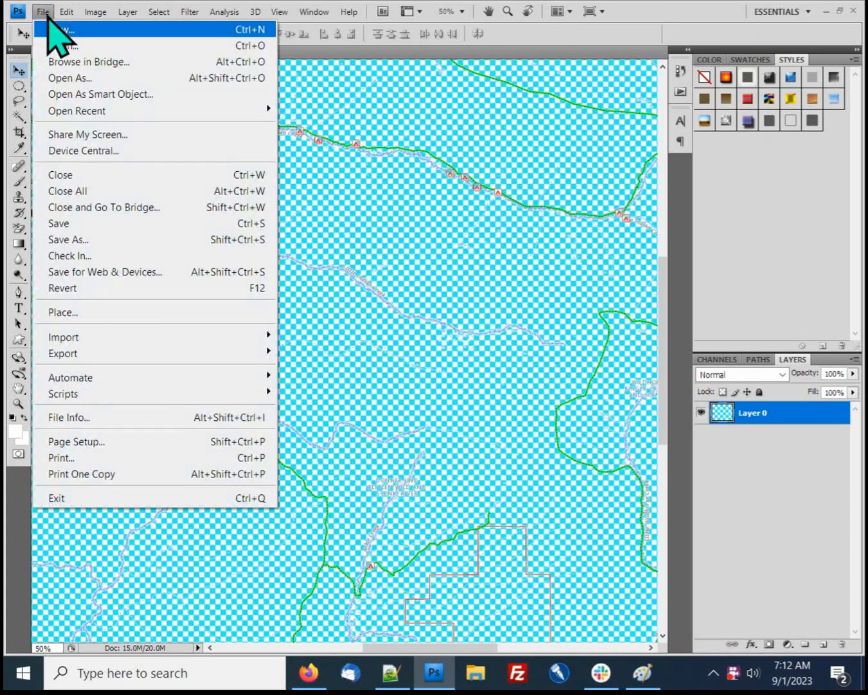
click(92, 224)
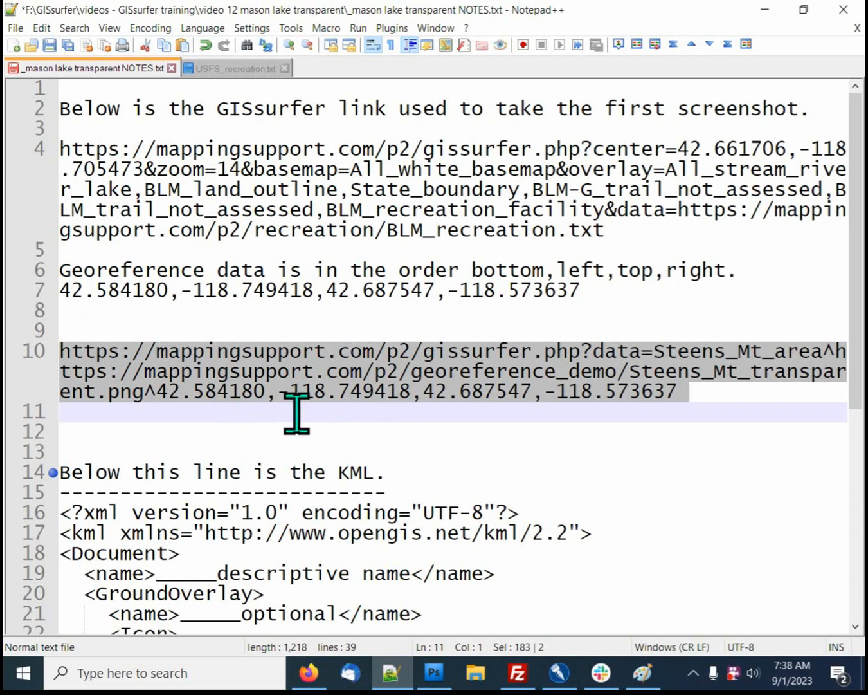
Step: Review the data parameter and the georeference coordinates in the Steens_Mt_area link on line 10 of the Notepad++ notes
click(406, 426)
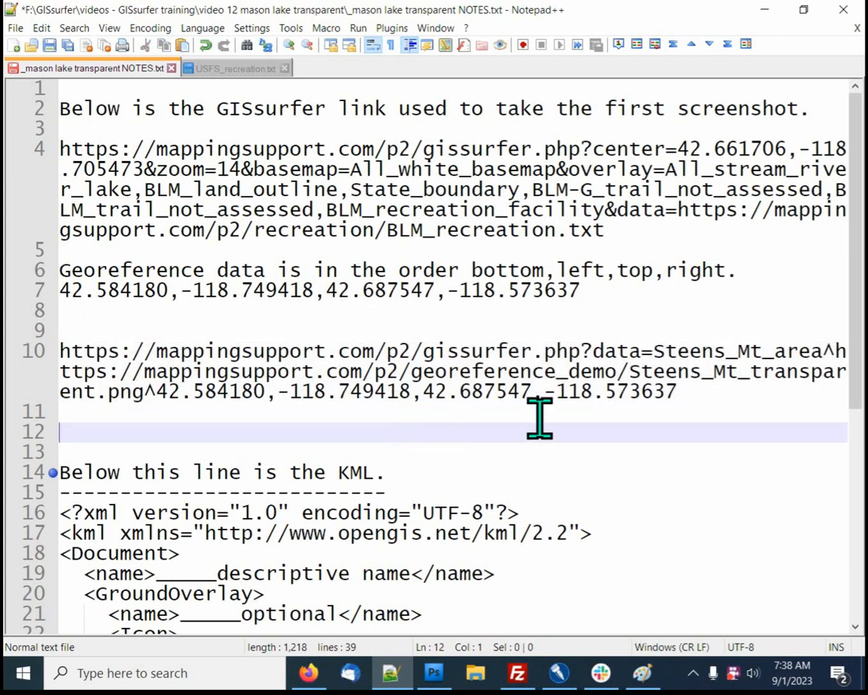
click(591, 354)
drag(593, 354, 637, 353)
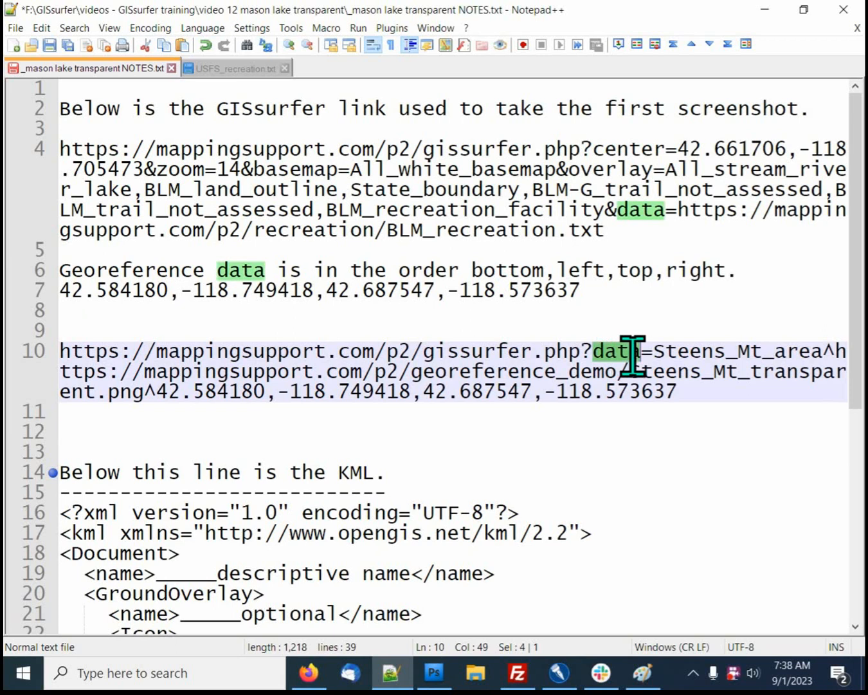
drag(654, 353, 676, 391)
click(162, 391)
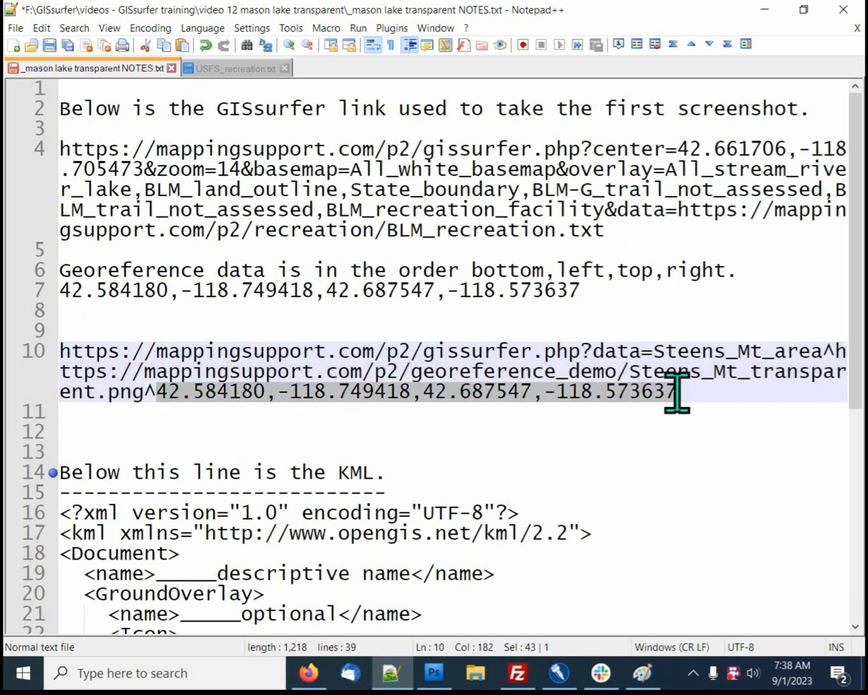
click(494, 471)
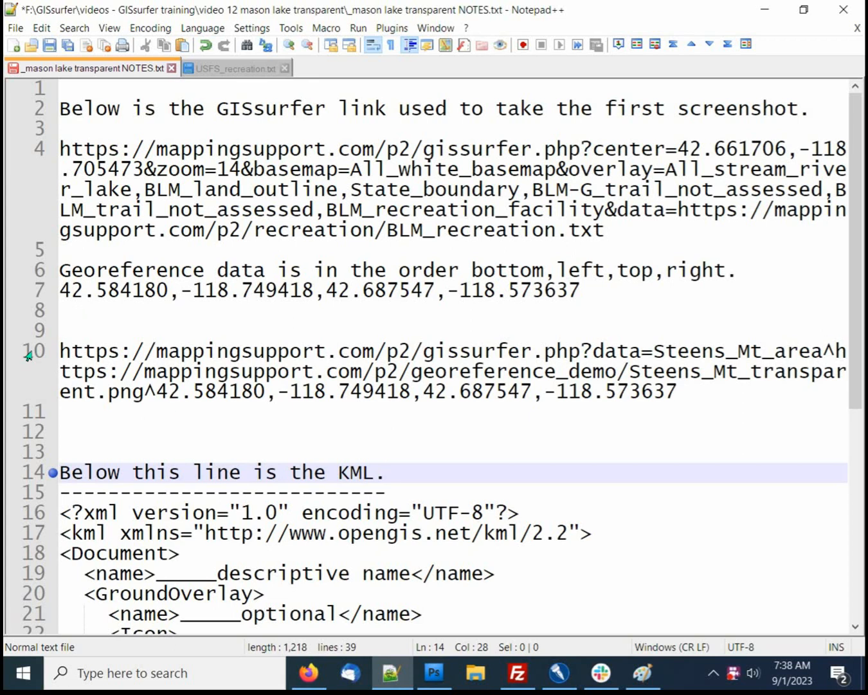
Step: Copy the full Steens_Mt_area GISsurfer link from the notes and open it in Firefox
drag(59, 350, 676, 393)
right_click(662, 395)
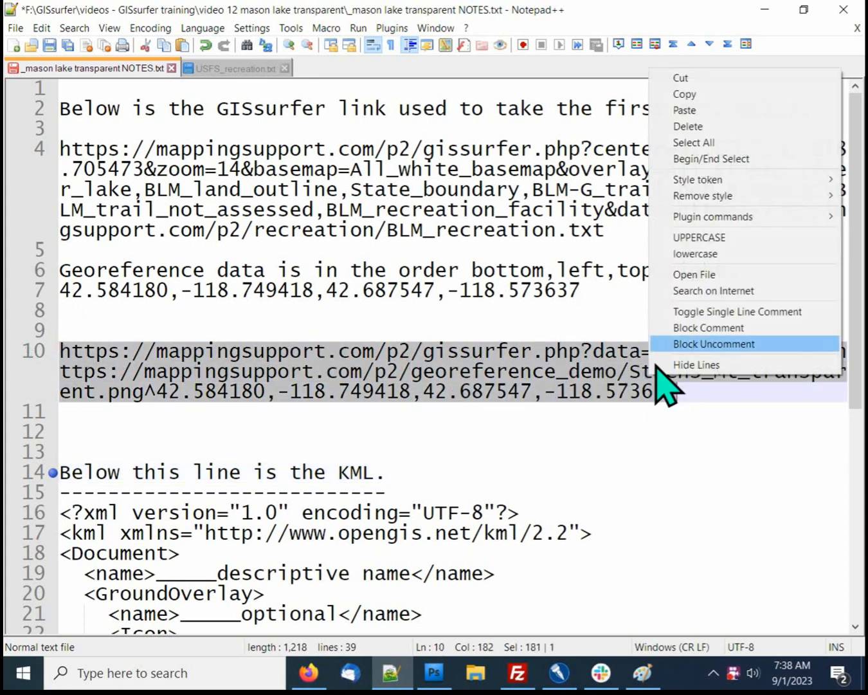
click(673, 91)
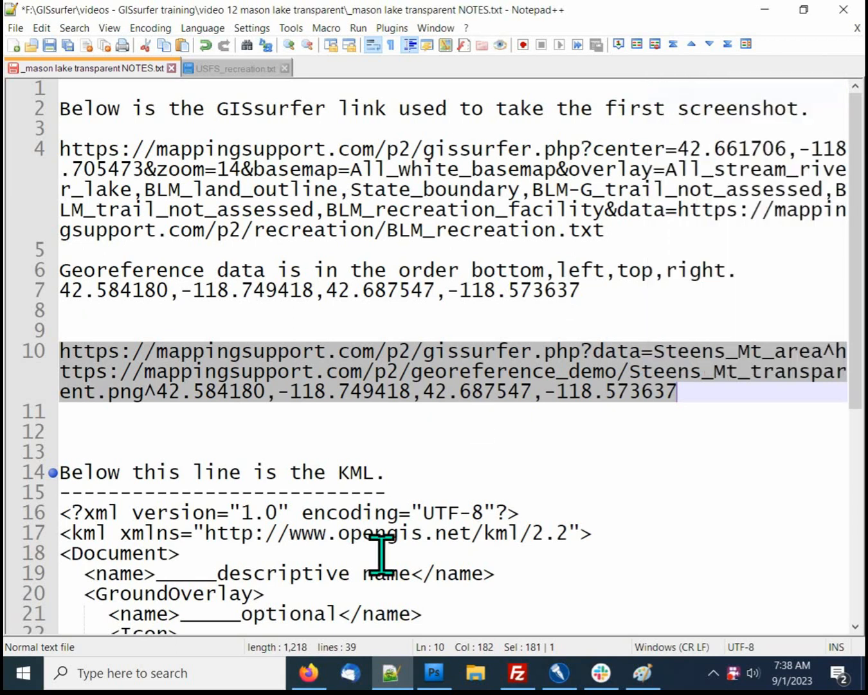
click(309, 674)
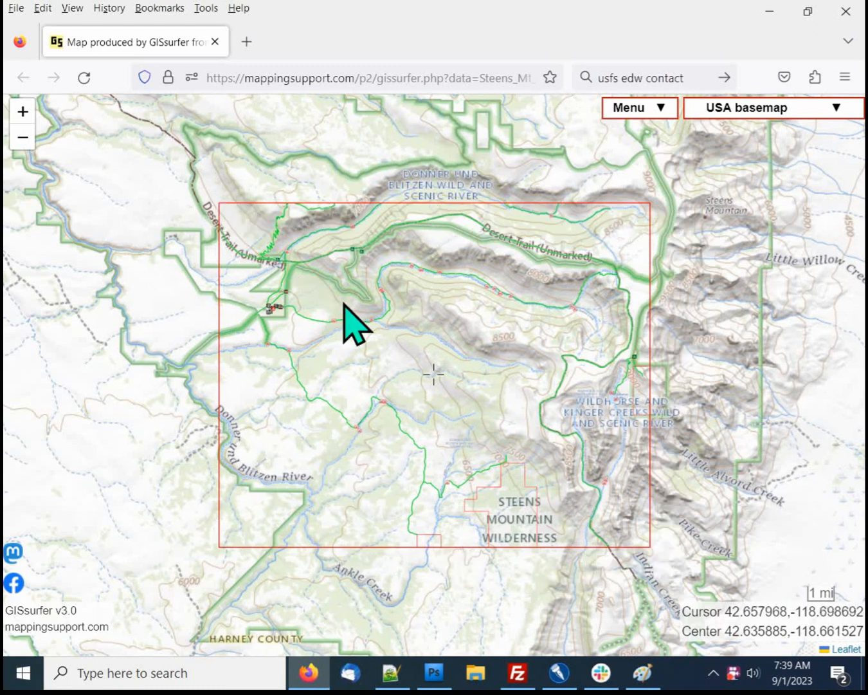
Step: Switch the basemap to ESRI aerial newer and examine the transparent overlay's trails, creeks and northwest corner against the imagery
scroll(277, 321, up, 1)
scroll(278, 320, up, 1)
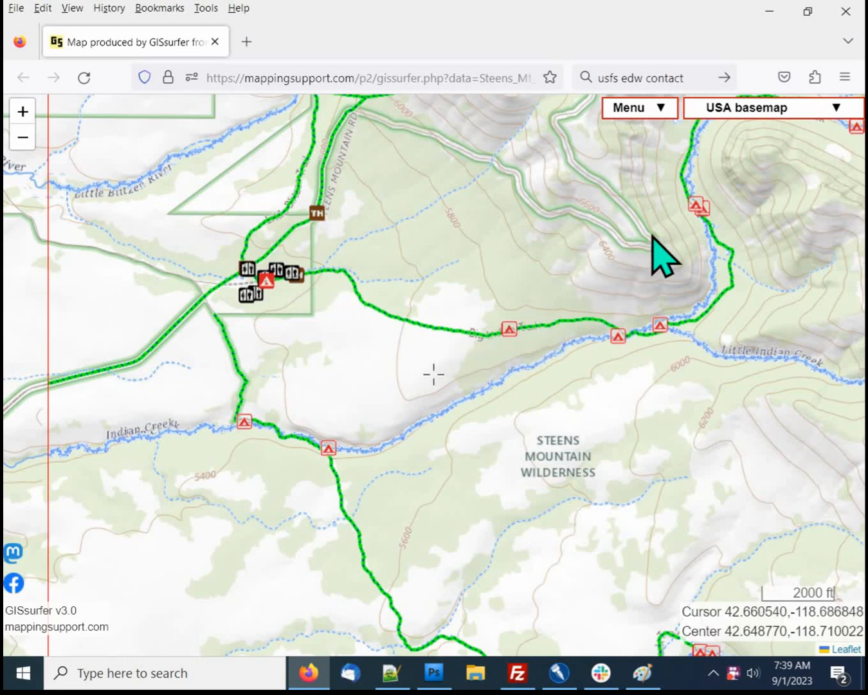
click(756, 105)
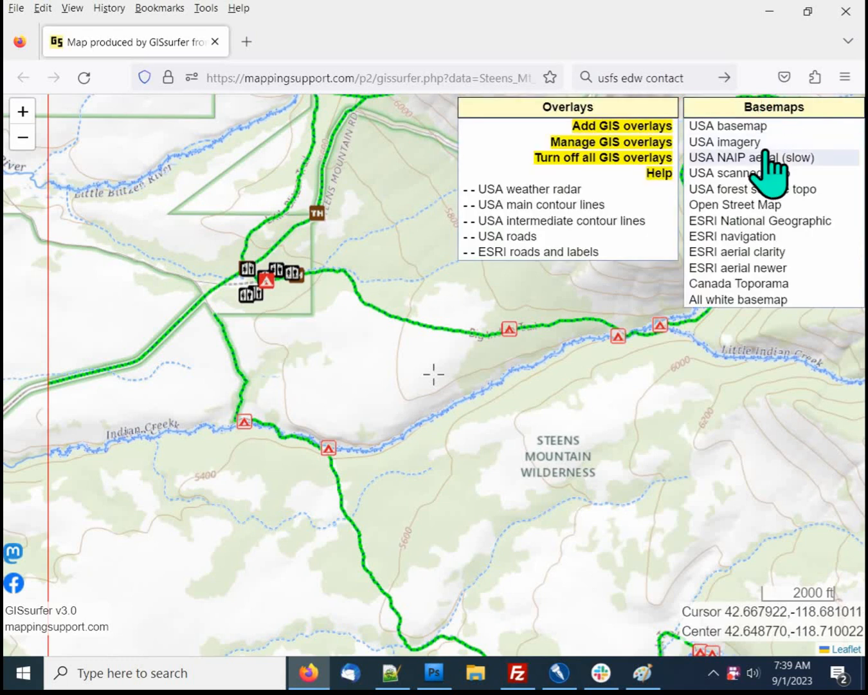
click(753, 268)
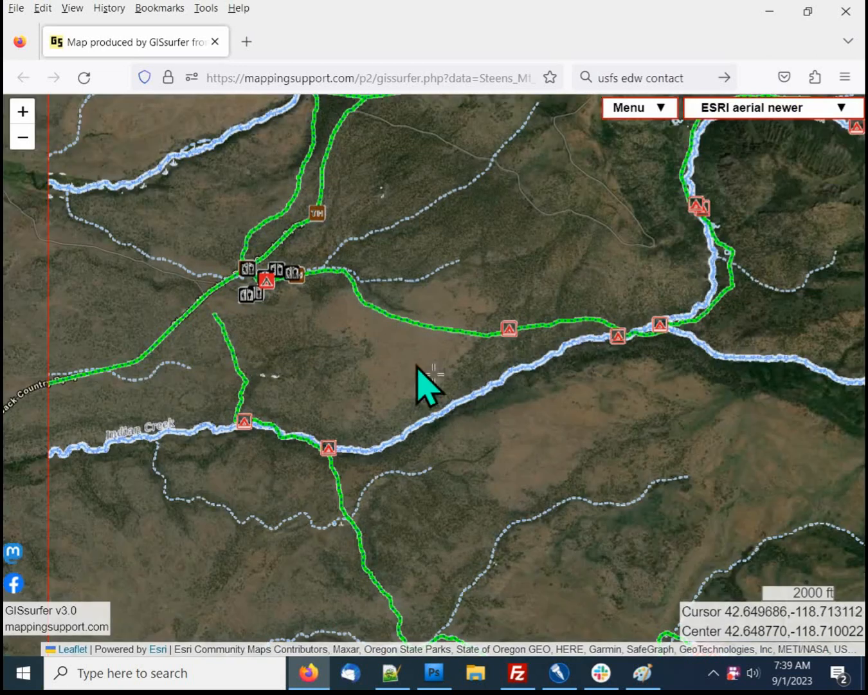
drag(297, 341, 371, 413)
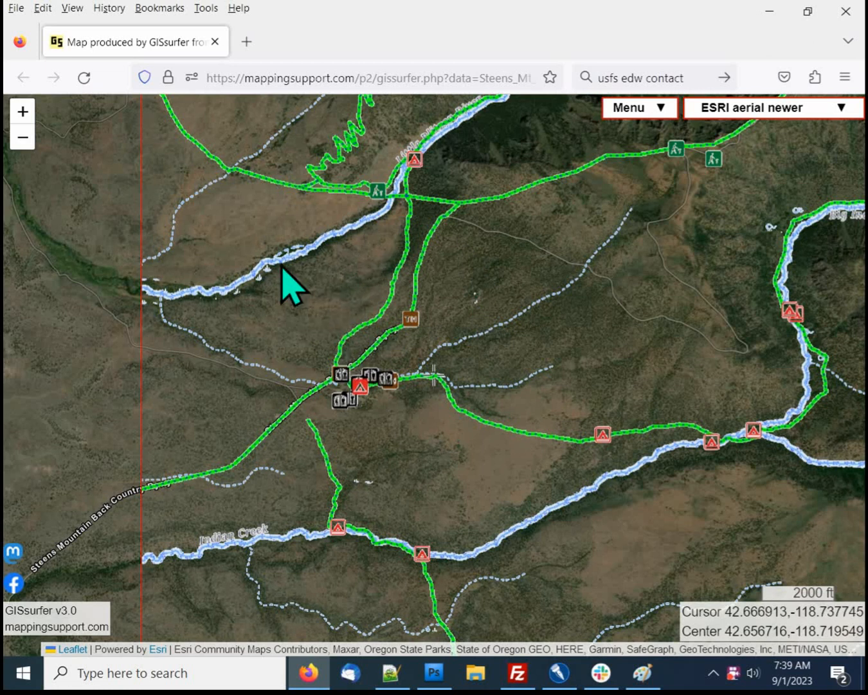
drag(241, 213, 277, 310)
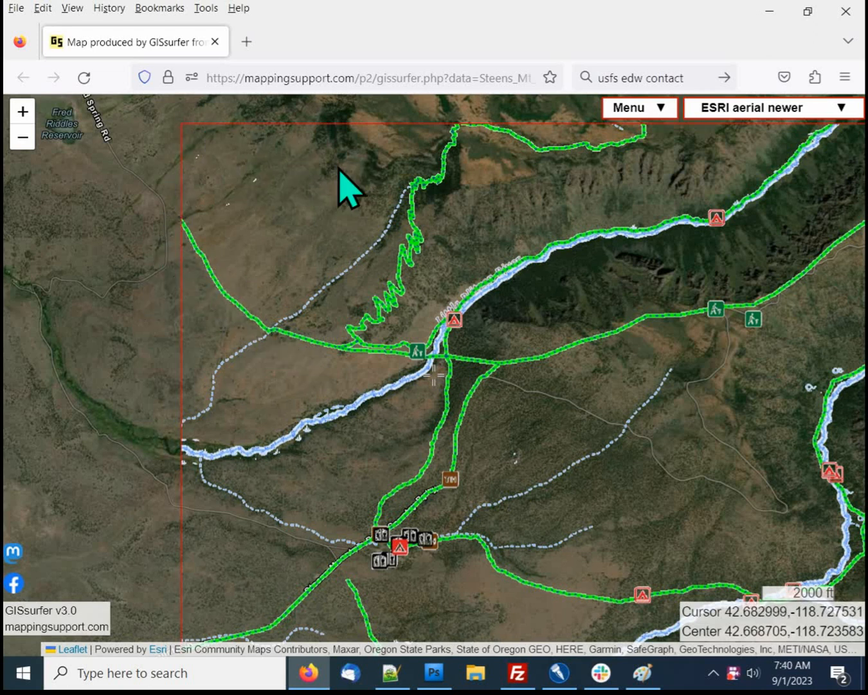
scroll(310, 258, down, 2)
drag(365, 347, 397, 368)
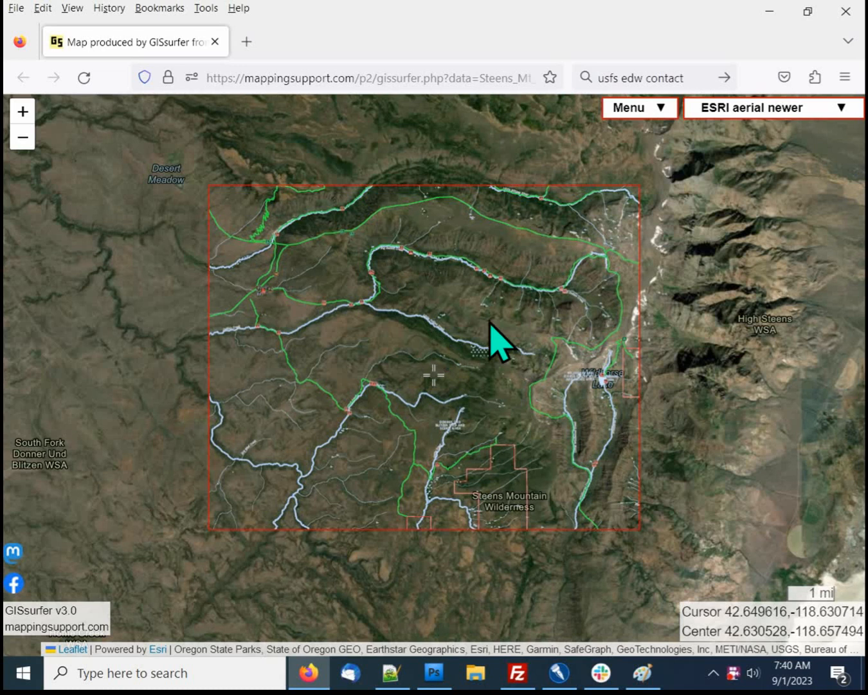
drag(490, 333, 505, 323)
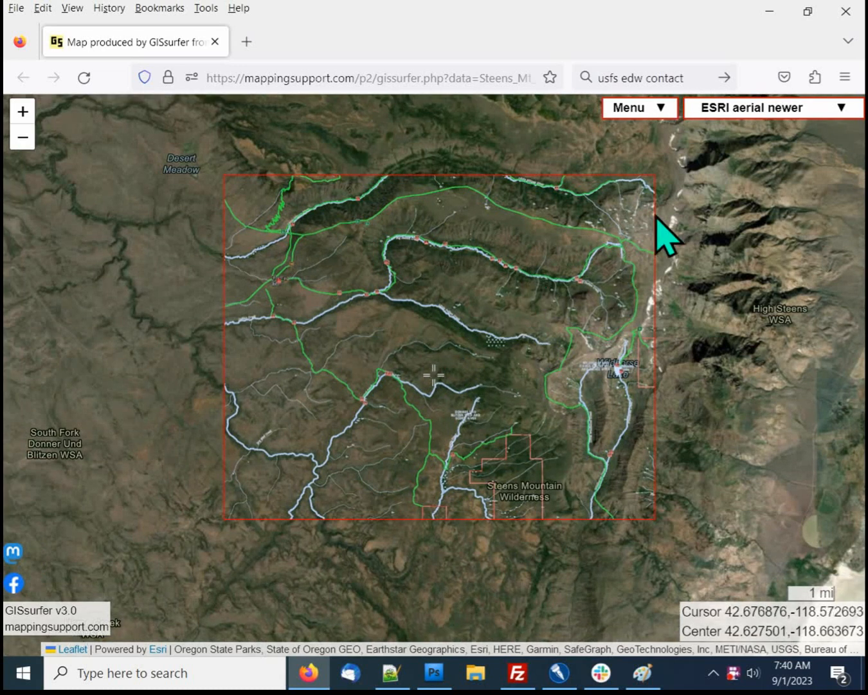
Step: Switch the basemap to USA scanned topo and examine the overlay's alignment along the Big Indian Creek trail
click(738, 105)
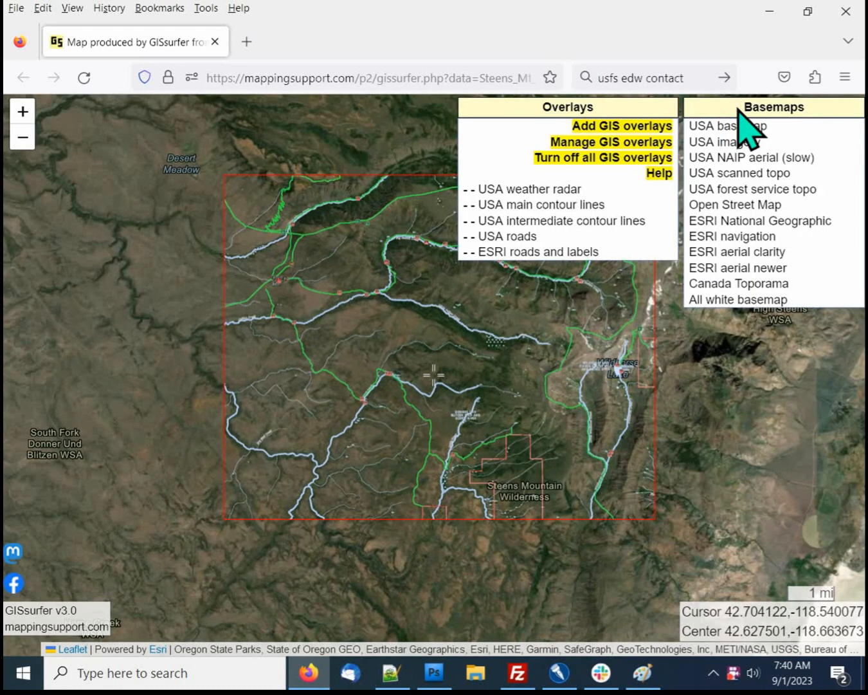
click(748, 175)
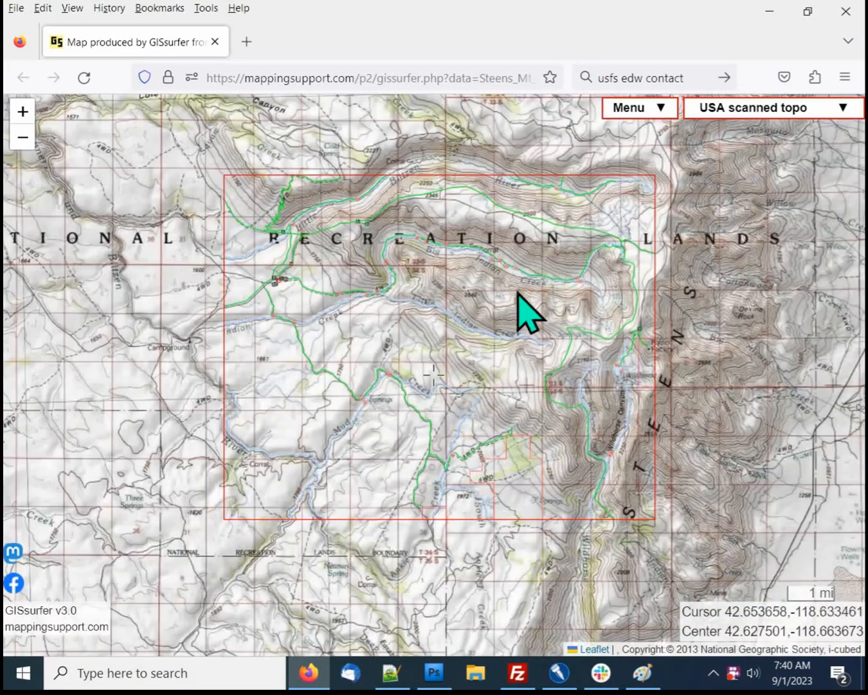
scroll(533, 269, up, 1)
drag(372, 339, 515, 321)
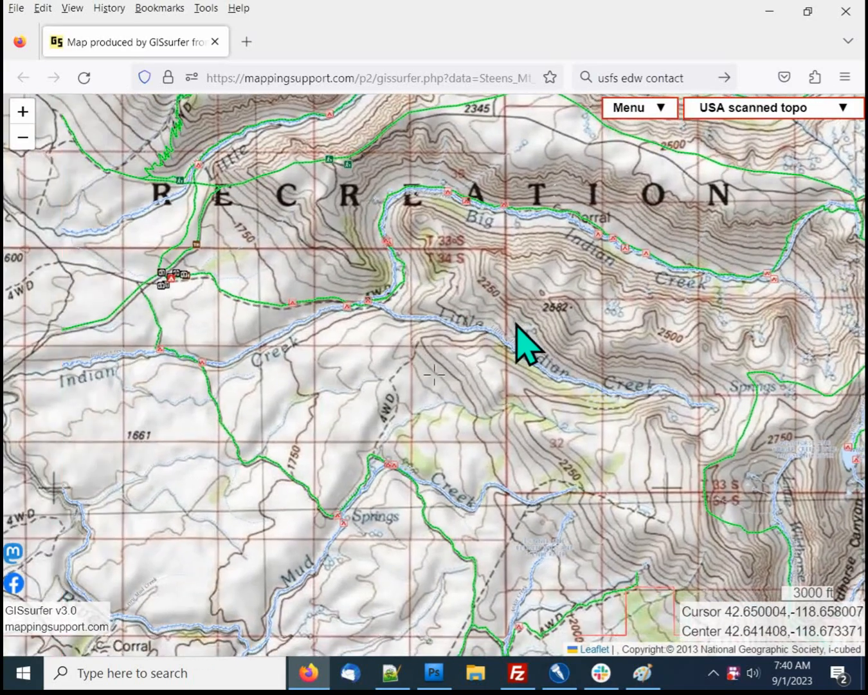
scroll(509, 319, up, 1)
drag(489, 427, 360, 296)
drag(472, 198, 473, 277)
drag(523, 215, 460, 374)
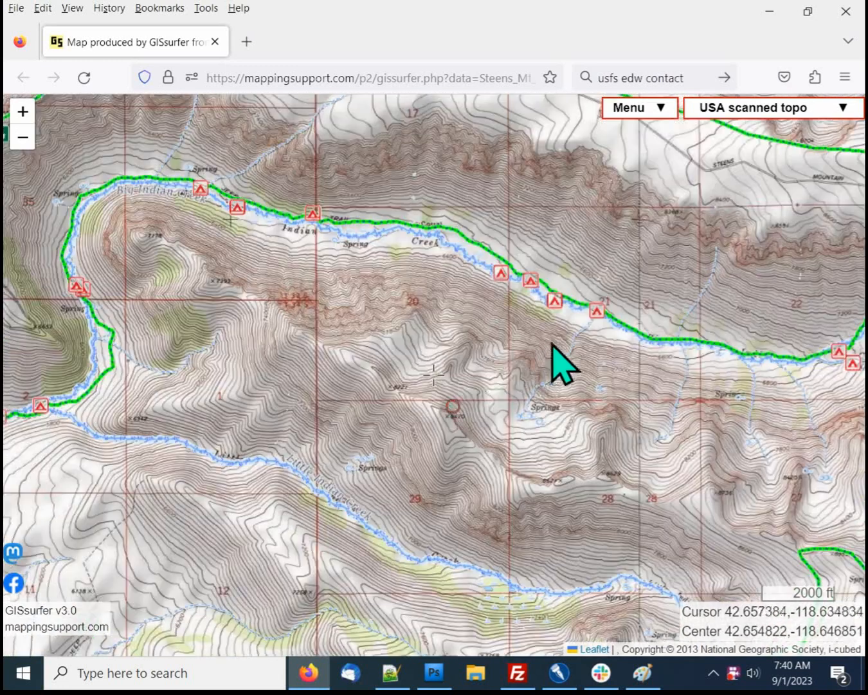
drag(545, 343, 318, 372)
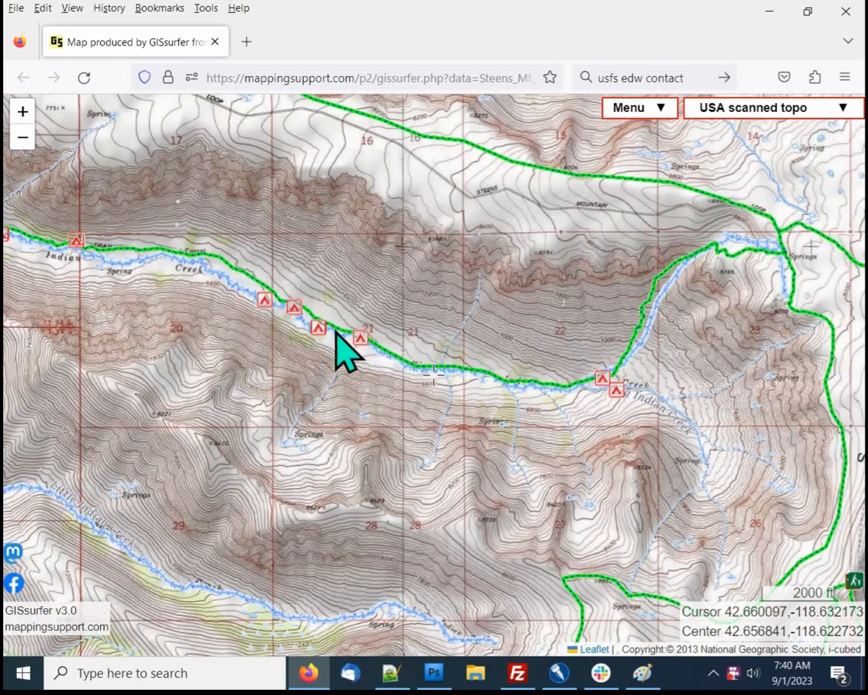
Step: Set the basemap back to ESRI aerial newer and view the overlay around Big Indian Creek
click(734, 110)
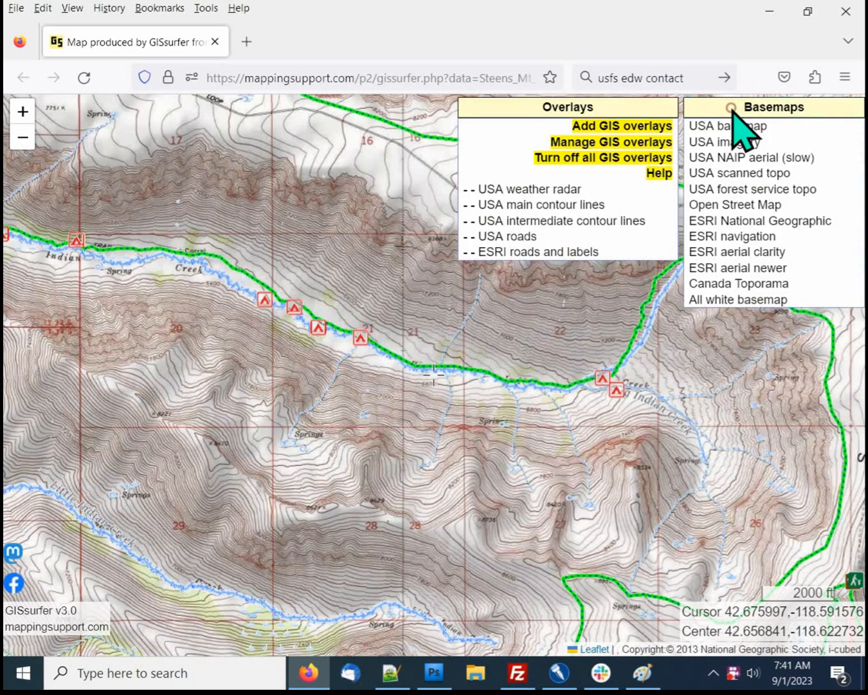
click(733, 268)
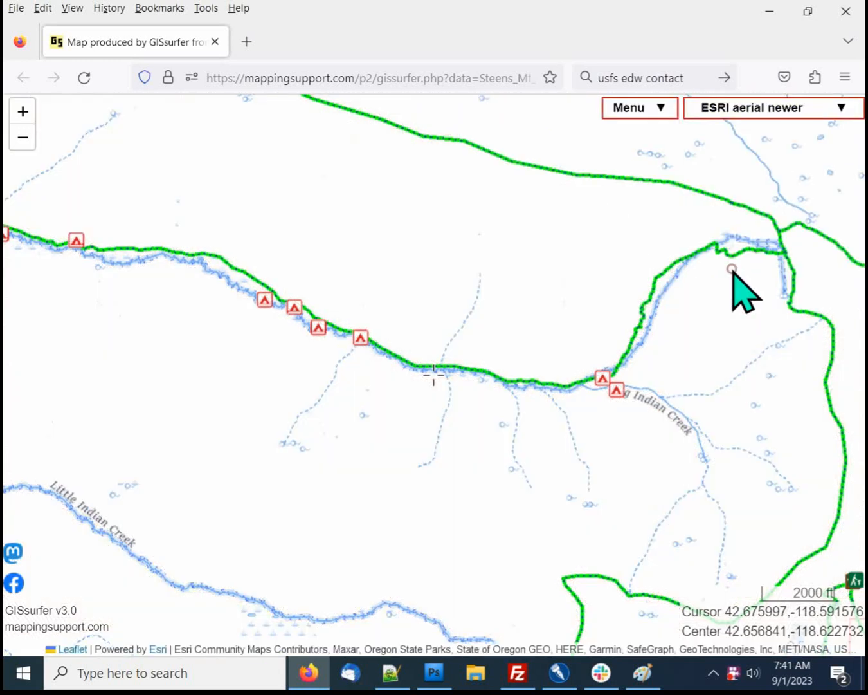
scroll(425, 367, down, 1)
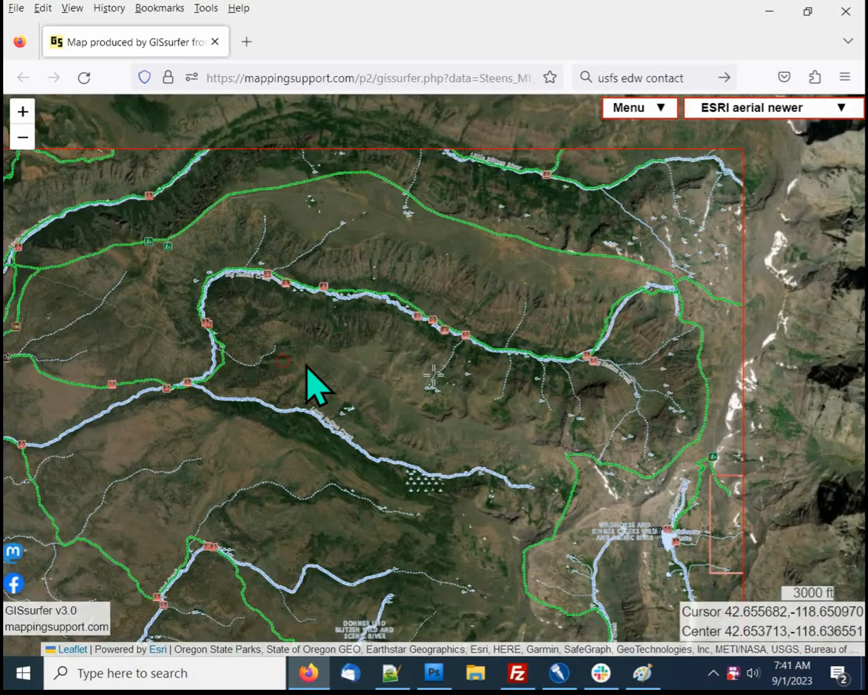
Step: Examine how the overlay's trails and creeks line up with the aerial imagery along its western and southern edges
drag(303, 364, 666, 364)
drag(423, 407, 419, 222)
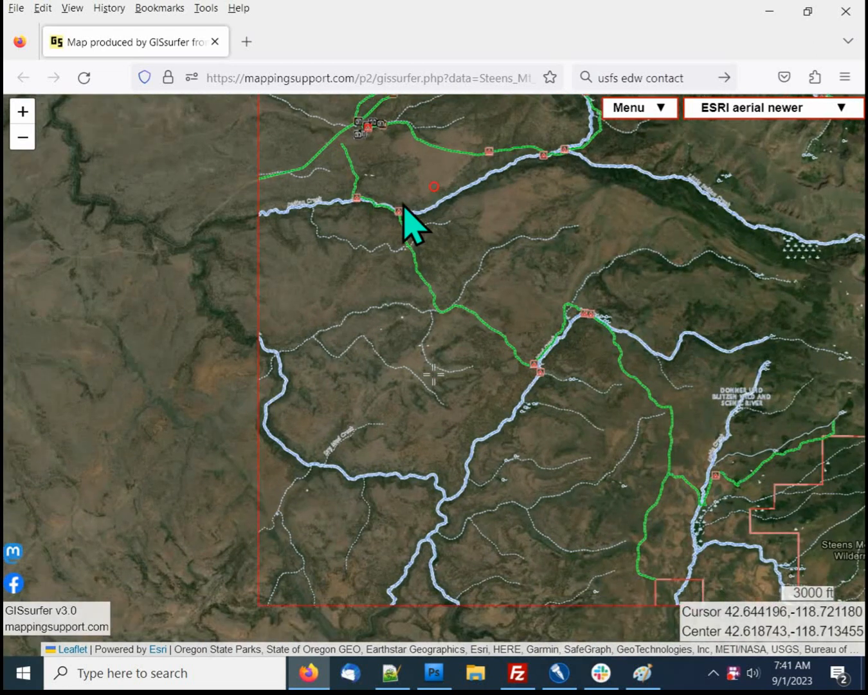
scroll(249, 229, up, 1)
drag(318, 174, 330, 274)
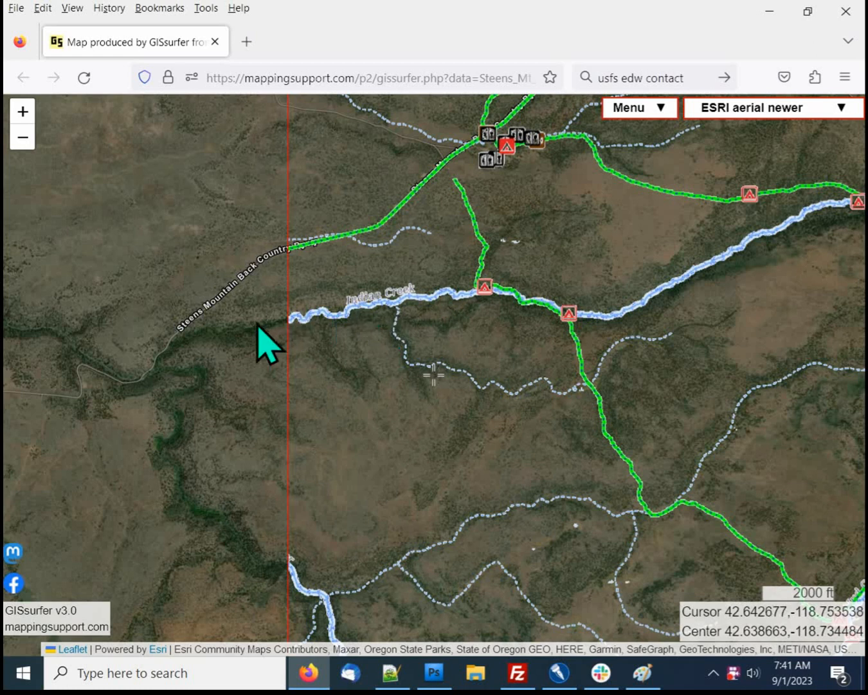
drag(399, 451, 360, 150)
drag(411, 430, 380, 59)
drag(392, 345, 202, 328)
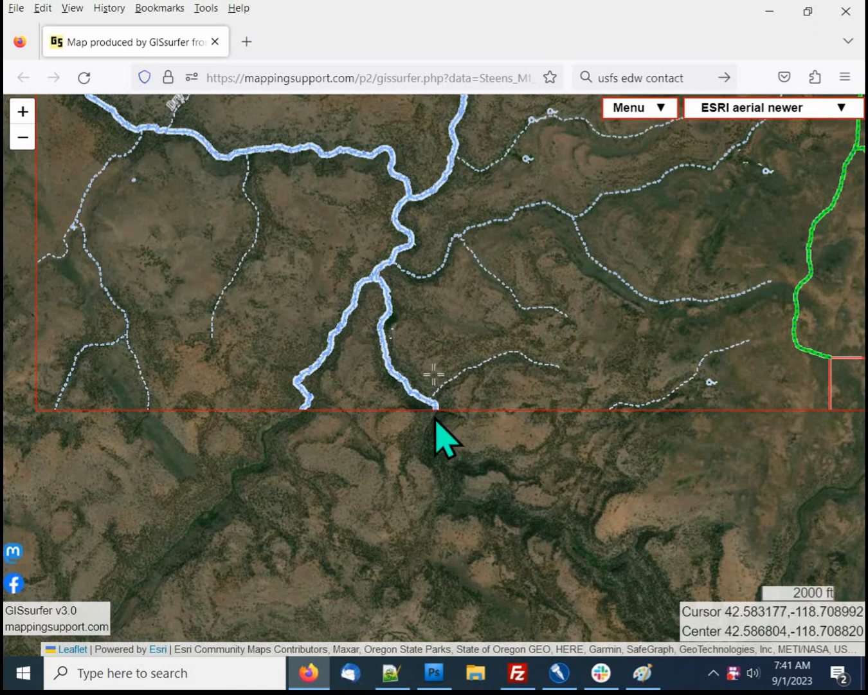
drag(677, 355, 607, 359)
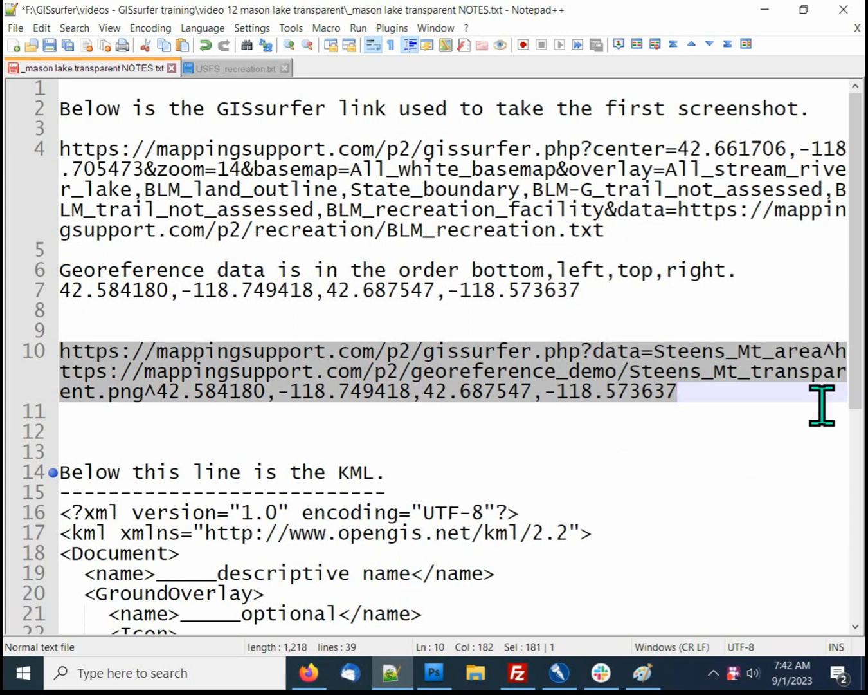
Step: In the Notepad++ notes, review the KML template's LatLonBox coordinates and copy the whole block from the xml declaration to the closing kml tag
scroll(861, 270, down, 2)
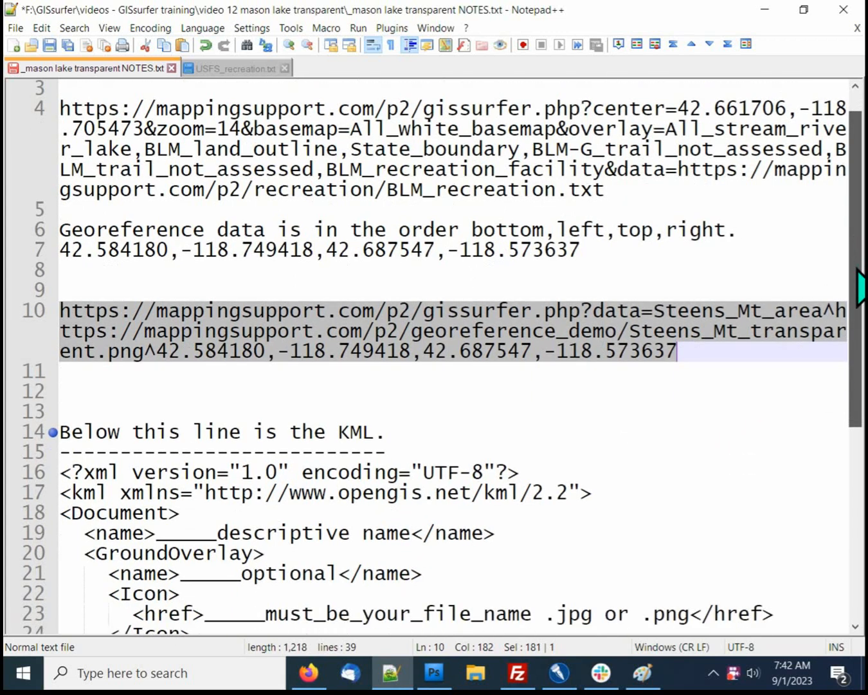
scroll(861, 335, down, 3)
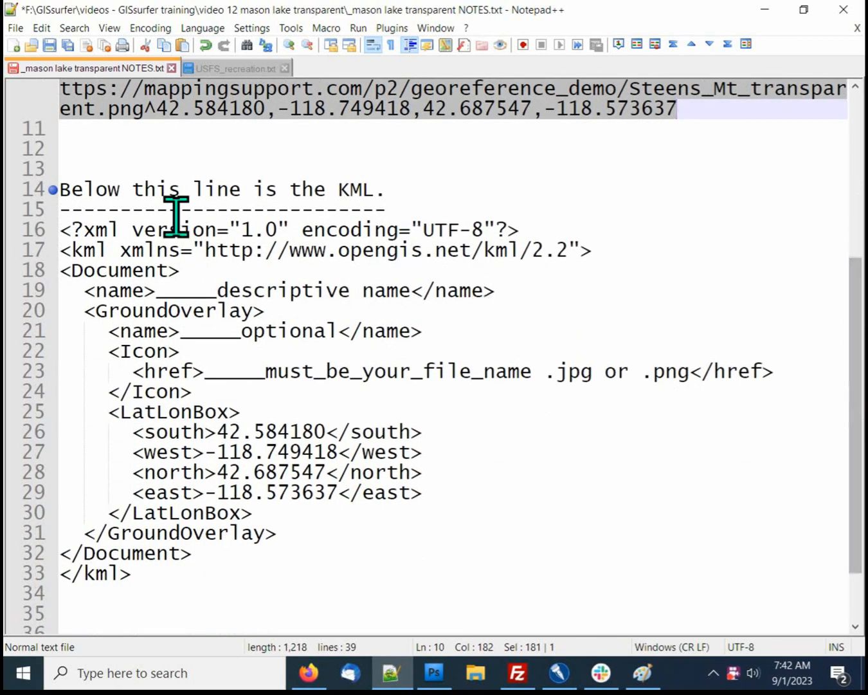
drag(61, 232, 68, 590)
drag(133, 430, 429, 492)
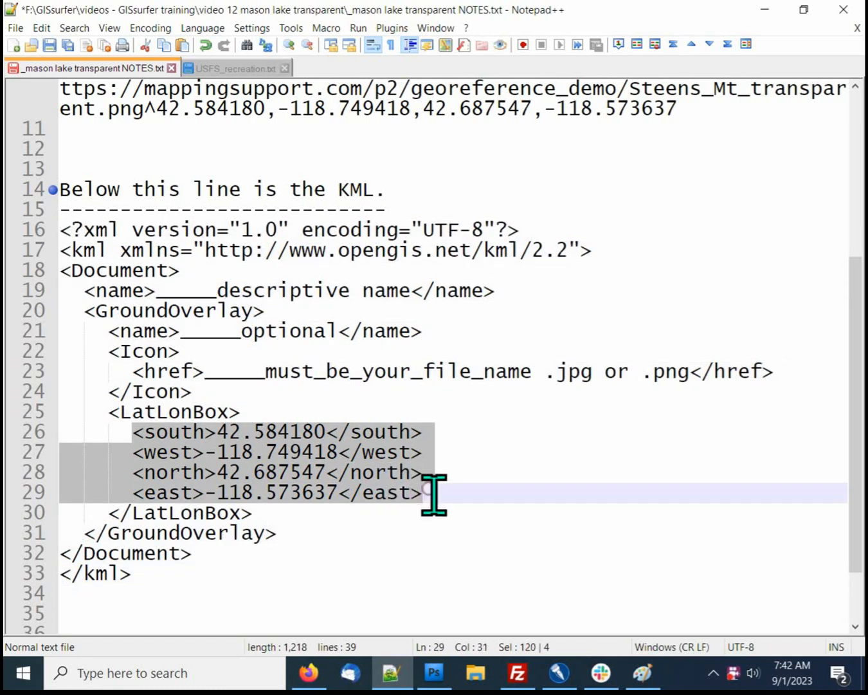
click(487, 563)
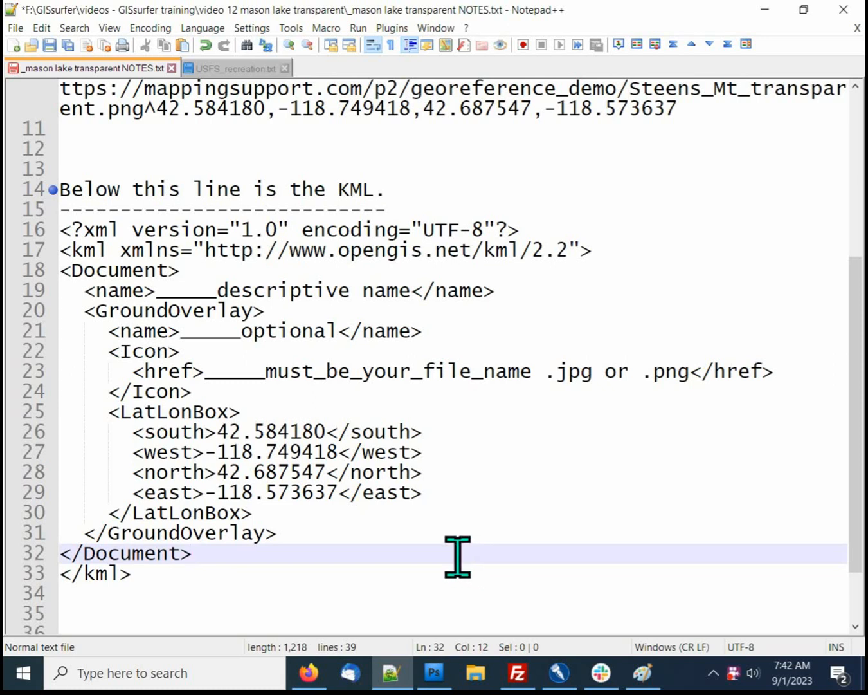
drag(55, 229, 57, 583)
right_click(169, 512)
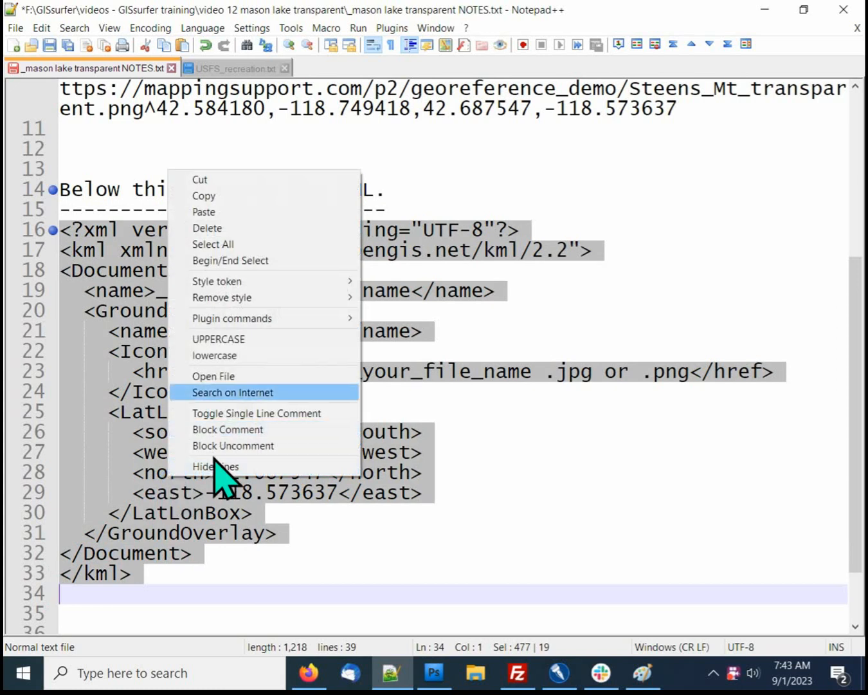
click(223, 195)
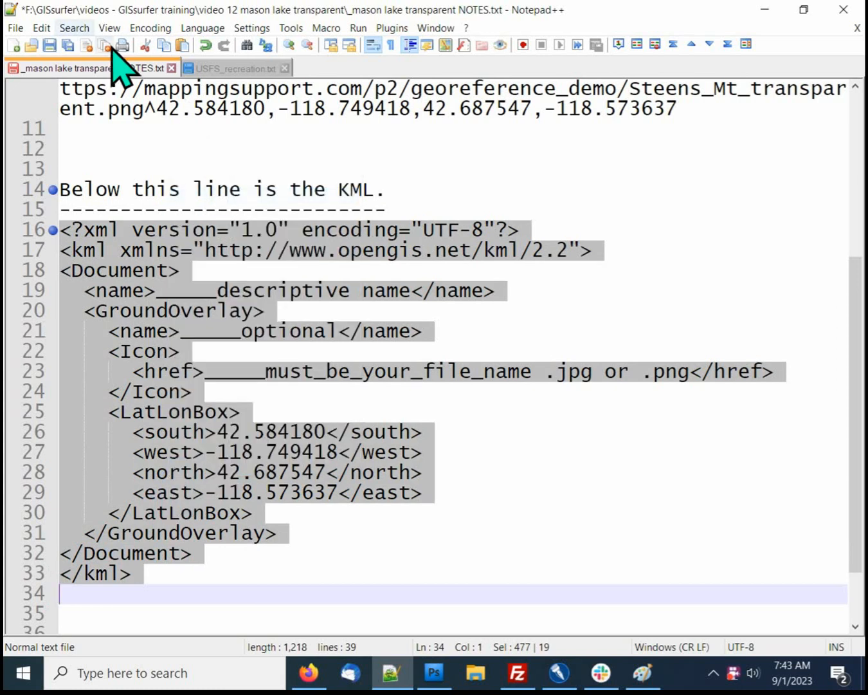
Step: Paste the KML template into a new document and save it as Steens_Mt.kml in the video 12 mason lake transparent folder
click(16, 28)
click(33, 48)
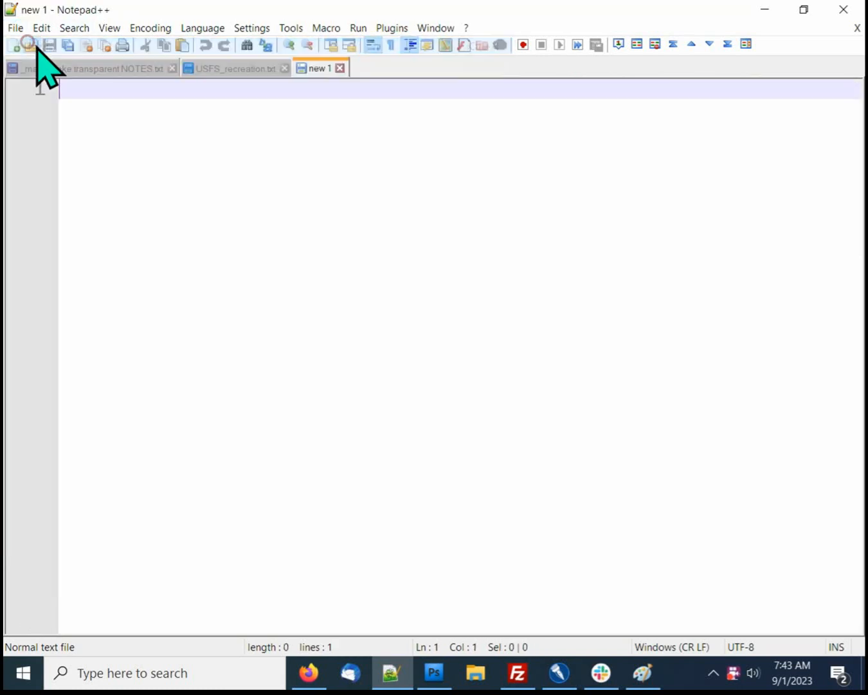
right_click(88, 88)
click(124, 129)
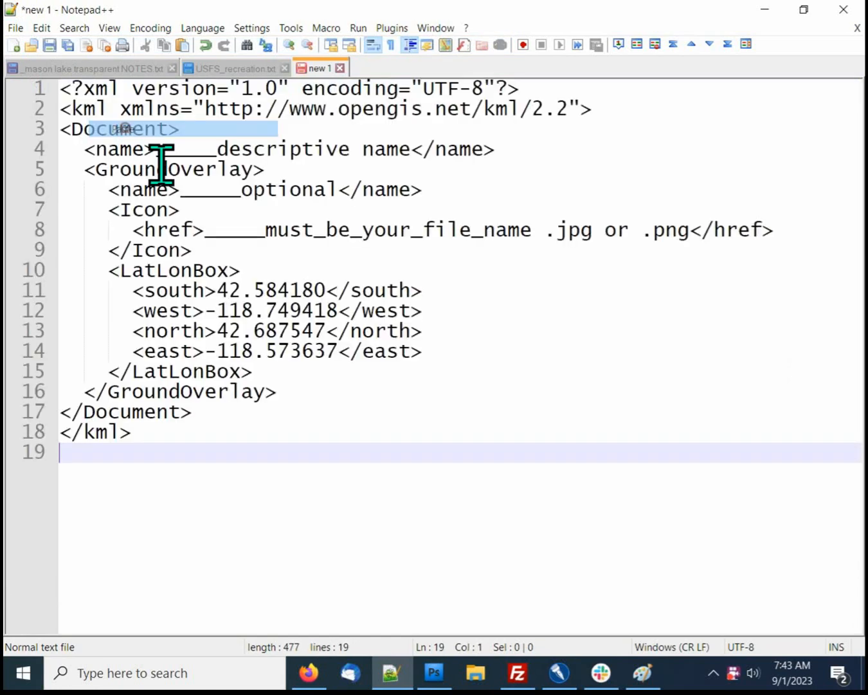
click(49, 44)
text(Stens_Mt.kml)
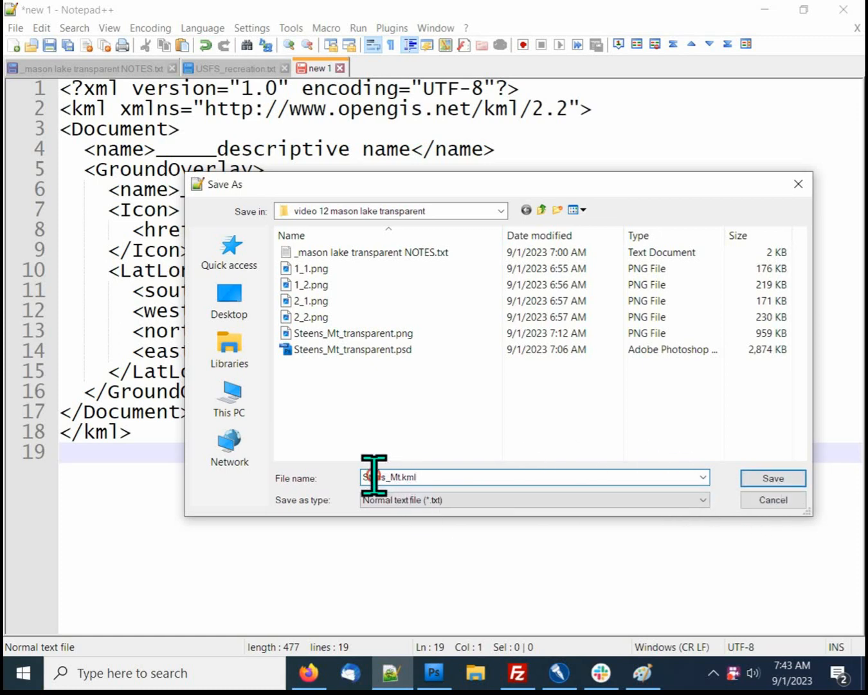
key(Return)
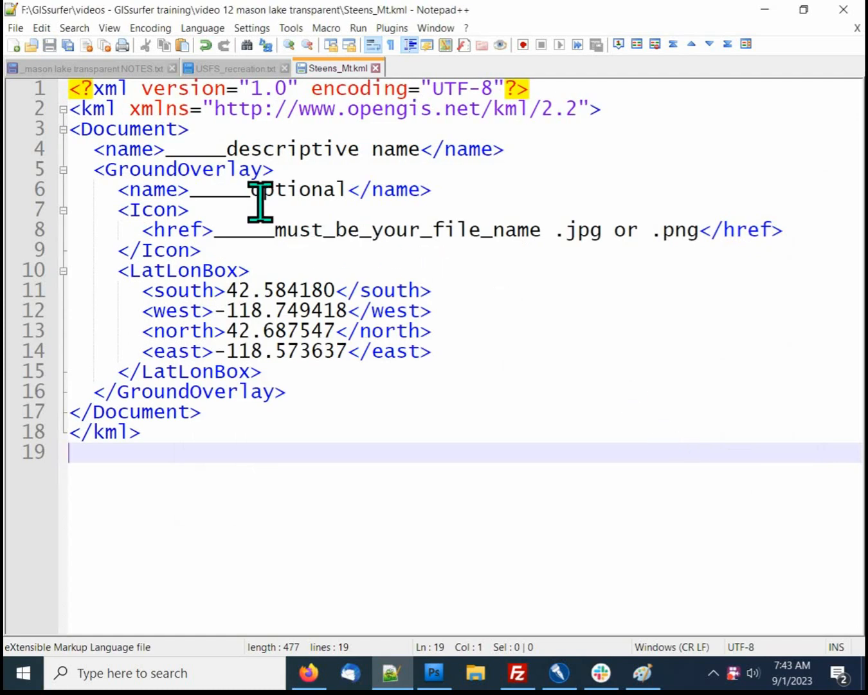
Step: Delete the optional name line under GroundOverlay and set the document's descriptive name to Steens Mt
drag(70, 192, 65, 209)
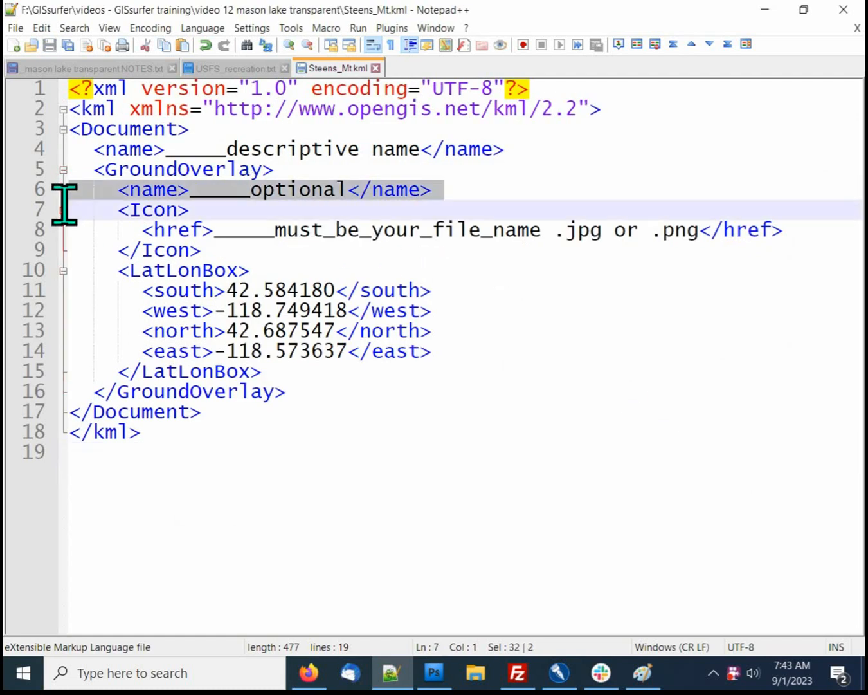
key(Delete)
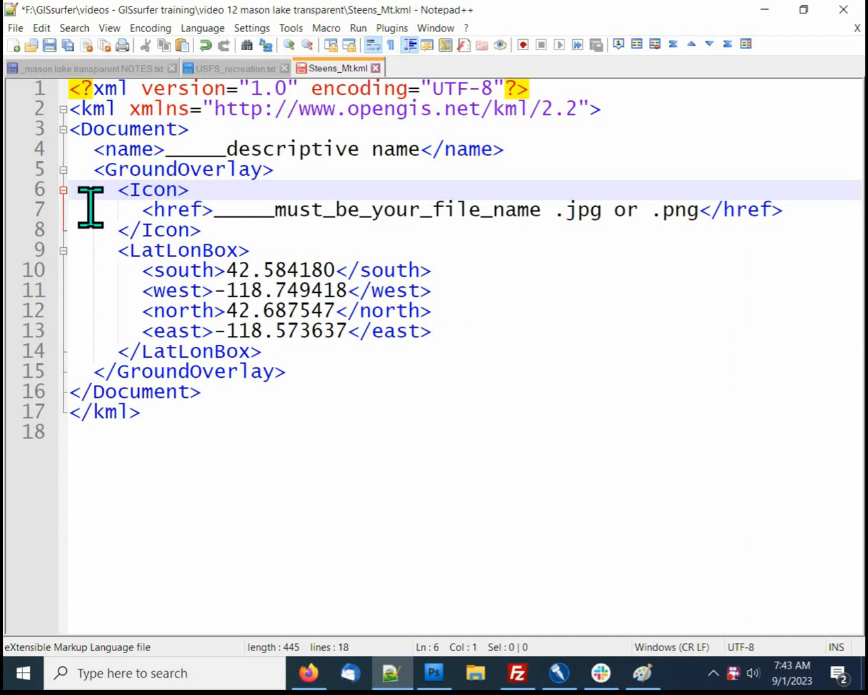
drag(164, 148, 417, 150)
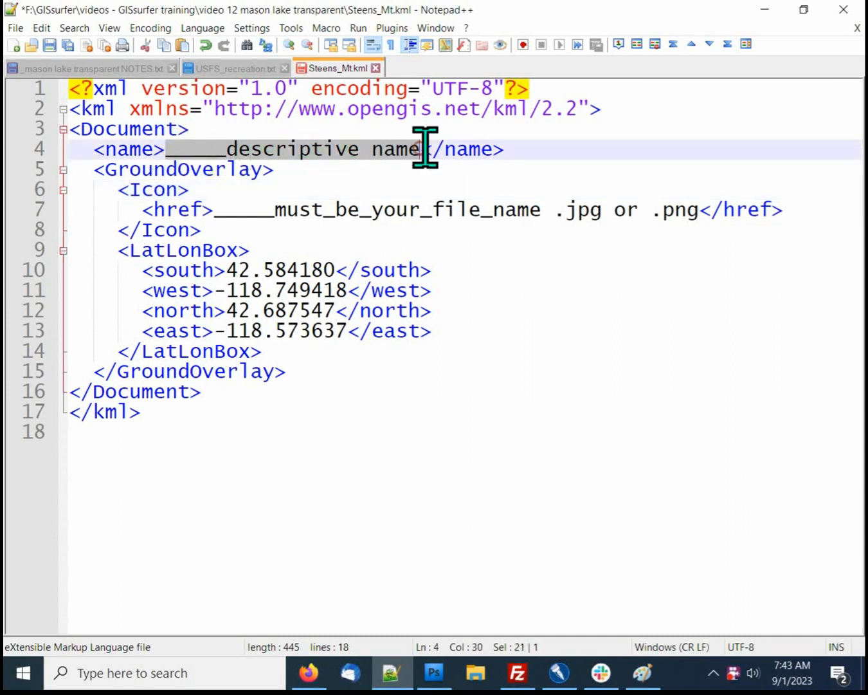
text(Mt Mt)
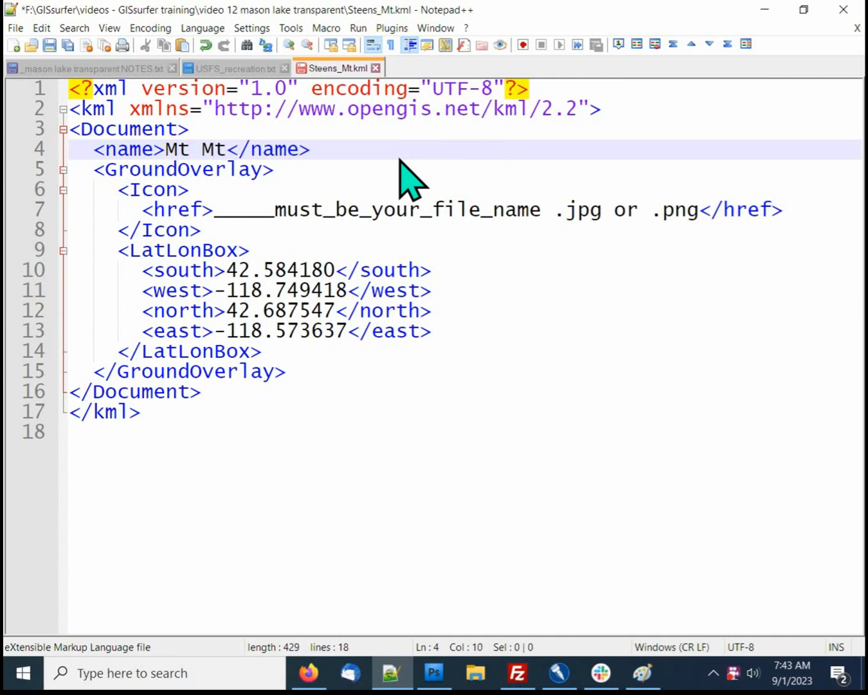
key(Delete)
key(BackSpace)
text(Steens)
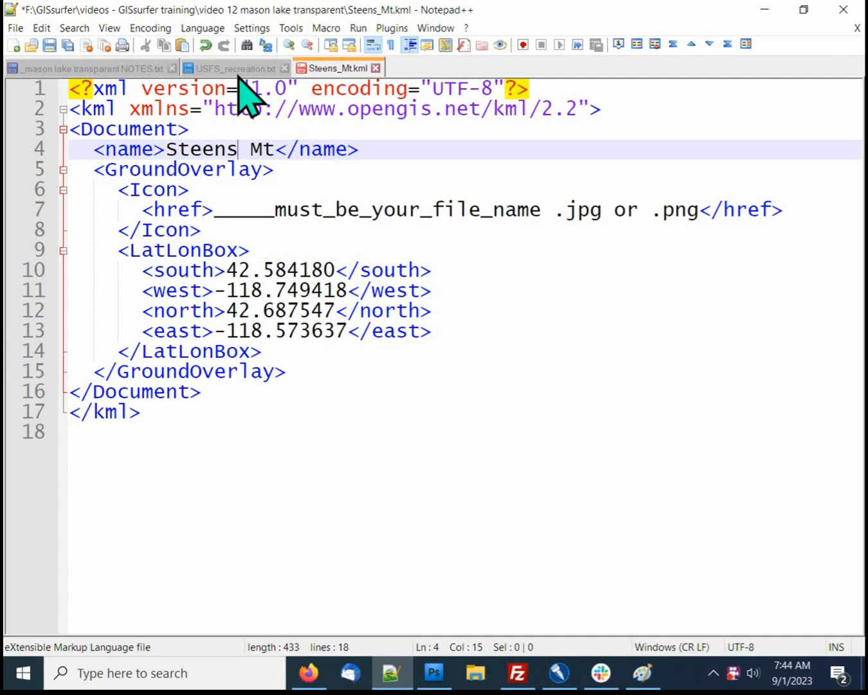
click(129, 67)
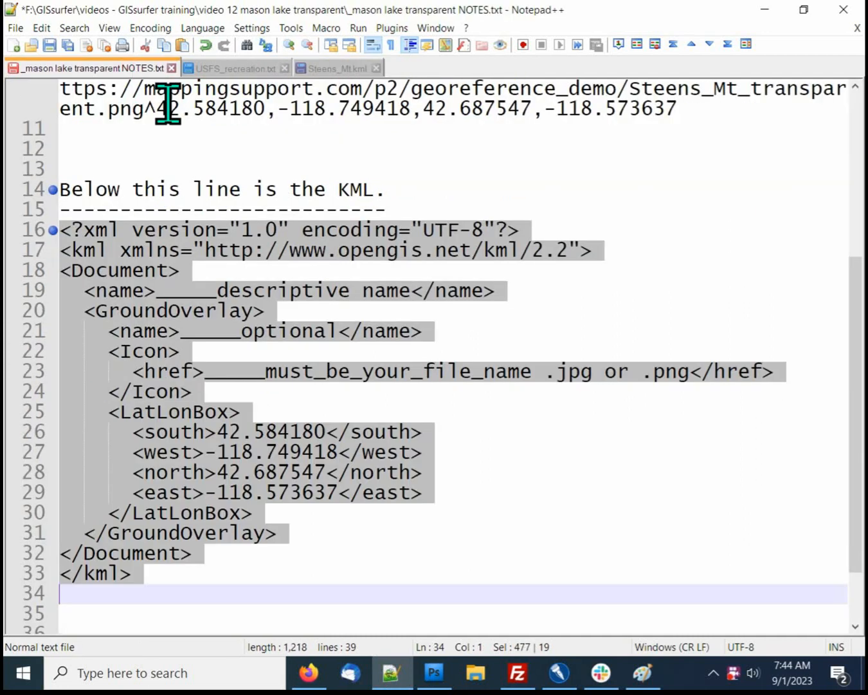
scroll(579, 122, up, 5)
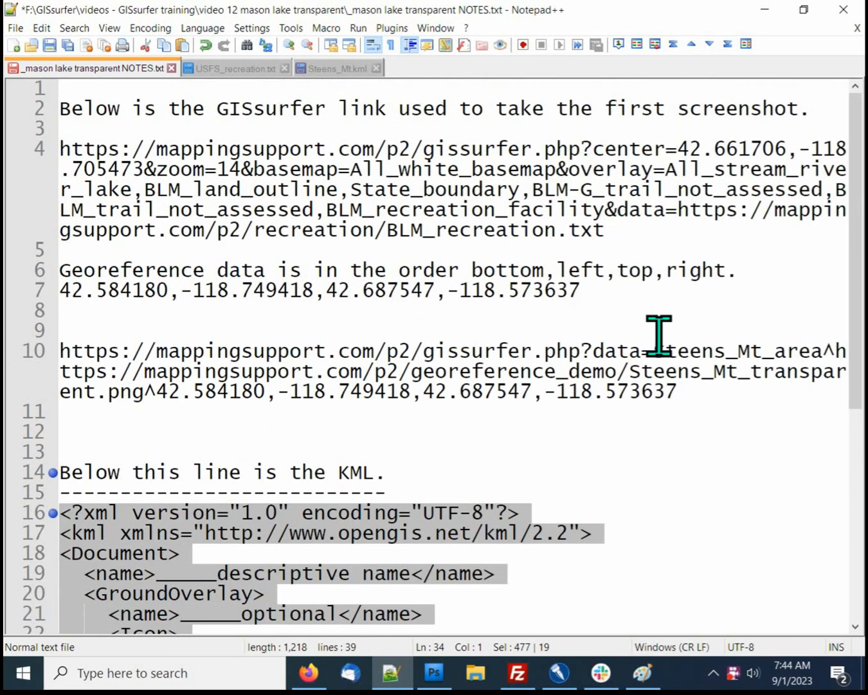
click(640, 297)
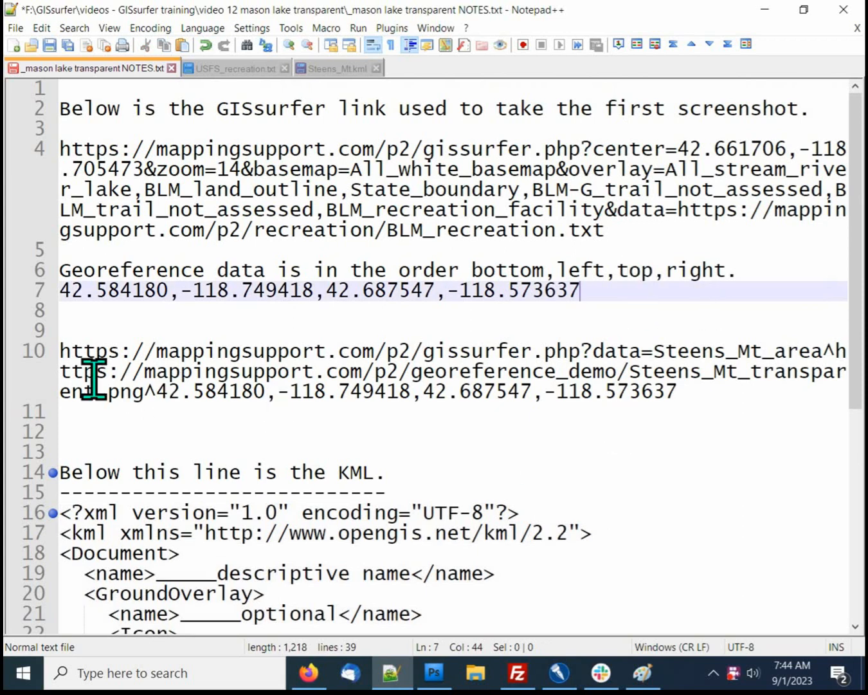
drag(840, 348, 149, 393)
right_click(137, 392)
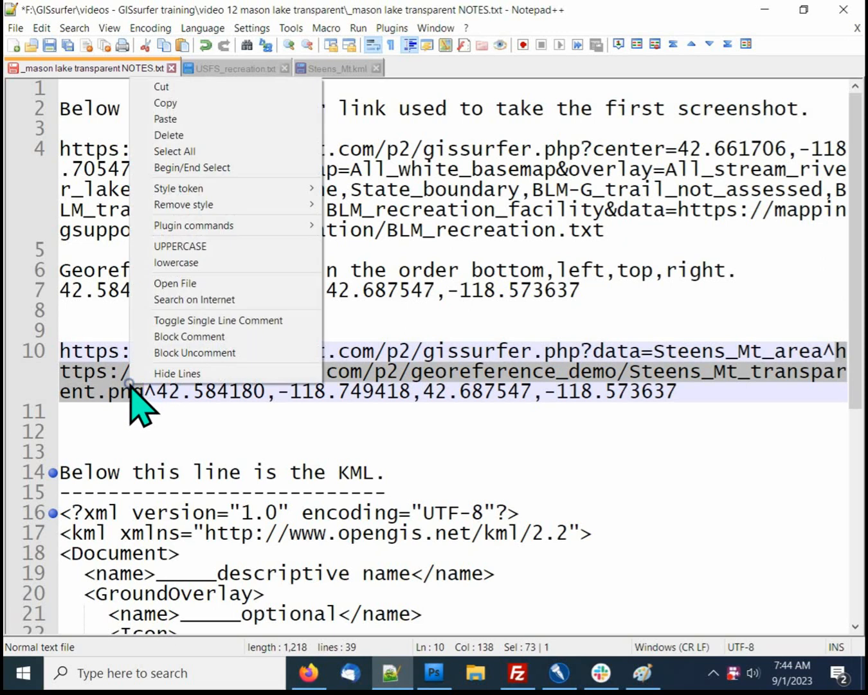
click(185, 102)
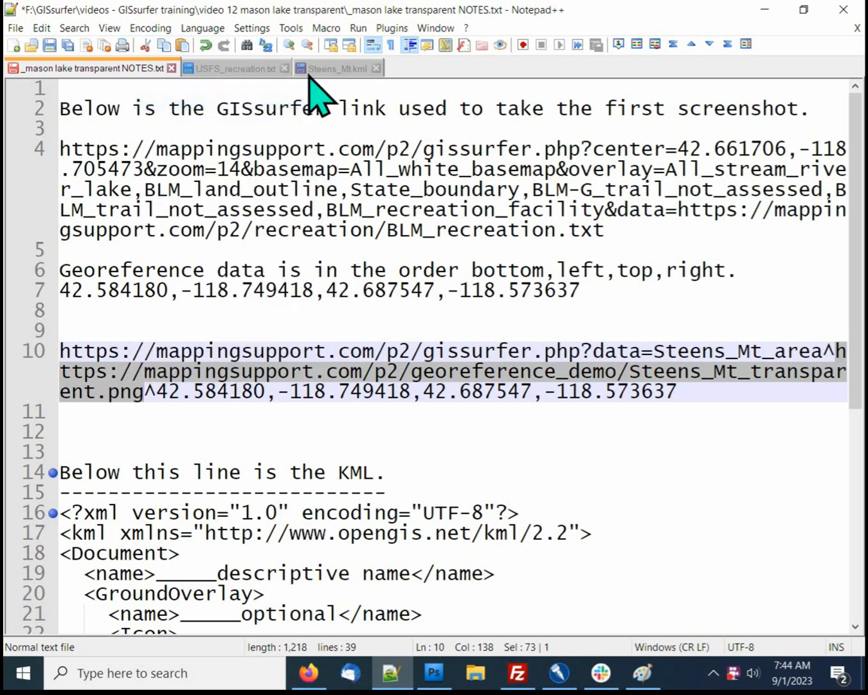
Step: Replace the href placeholder in Steens_Mt.kml with the copied image URL and save the file
click(341, 68)
drag(215, 204, 699, 209)
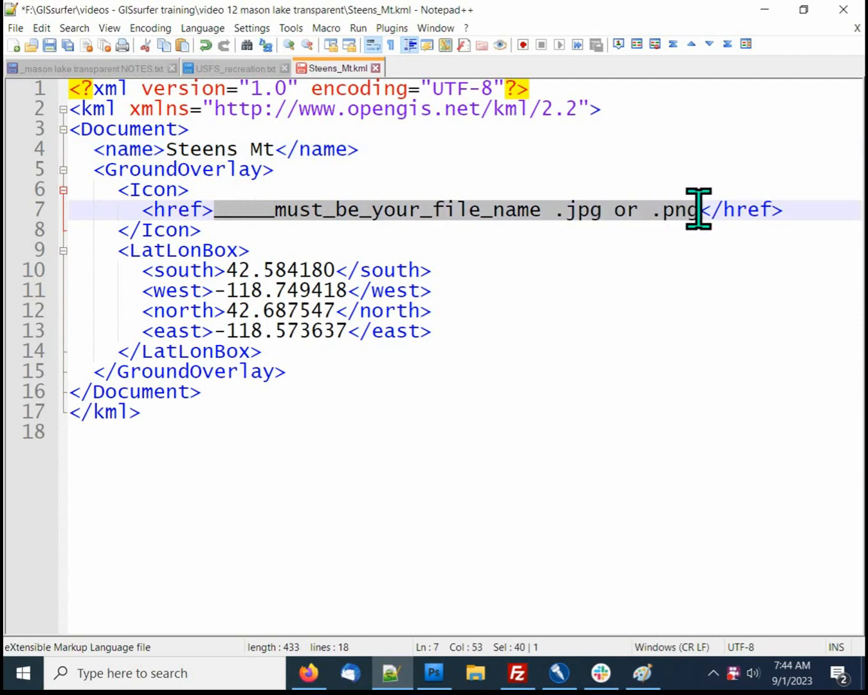
right_click(690, 212)
click(712, 250)
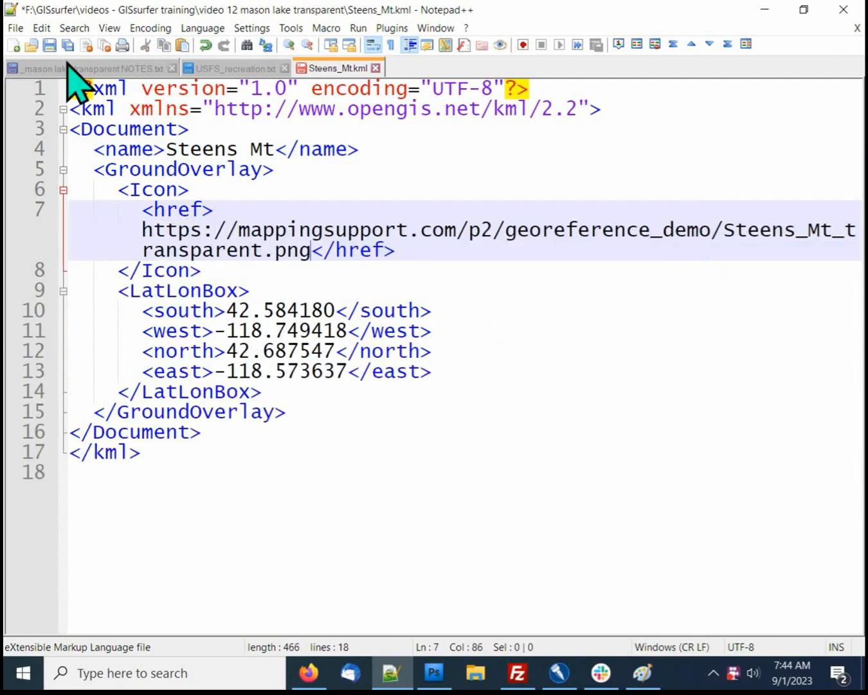
click(49, 44)
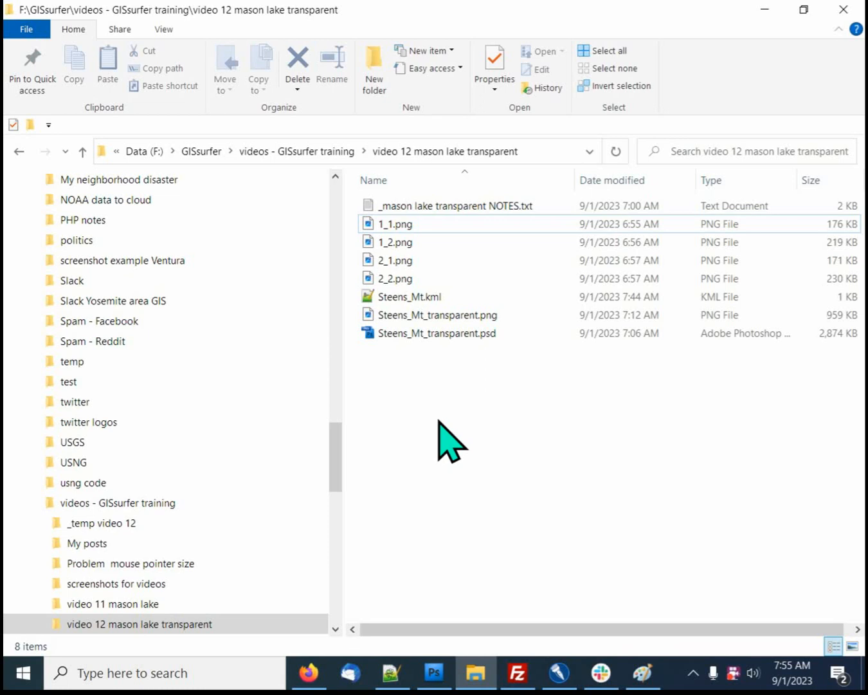
Step: In File Explorer, compress Steens_Mt.kml and Steens_Mt_transparent.png together into one zipped folder
click(423, 294)
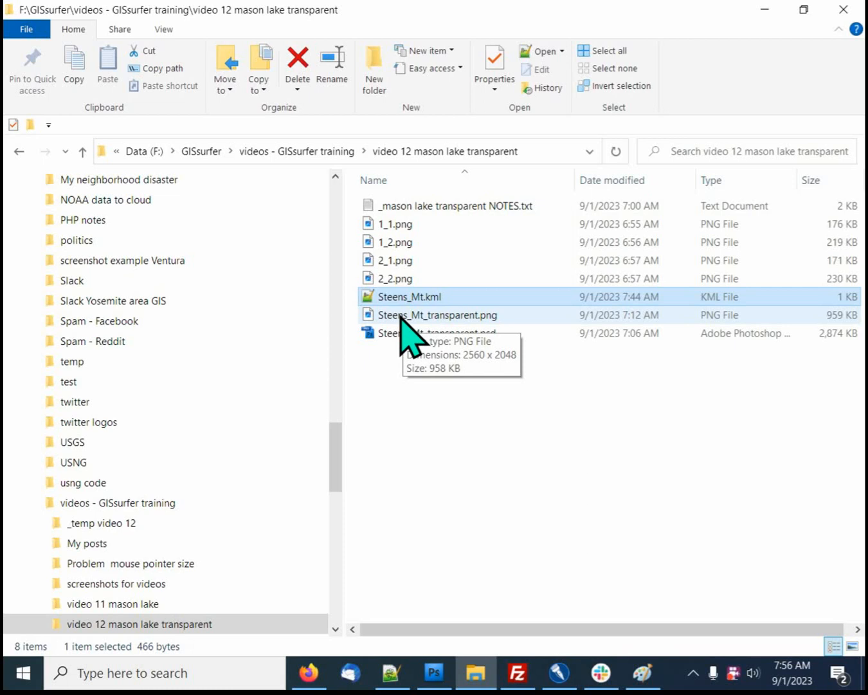
ctrl+click(401, 315)
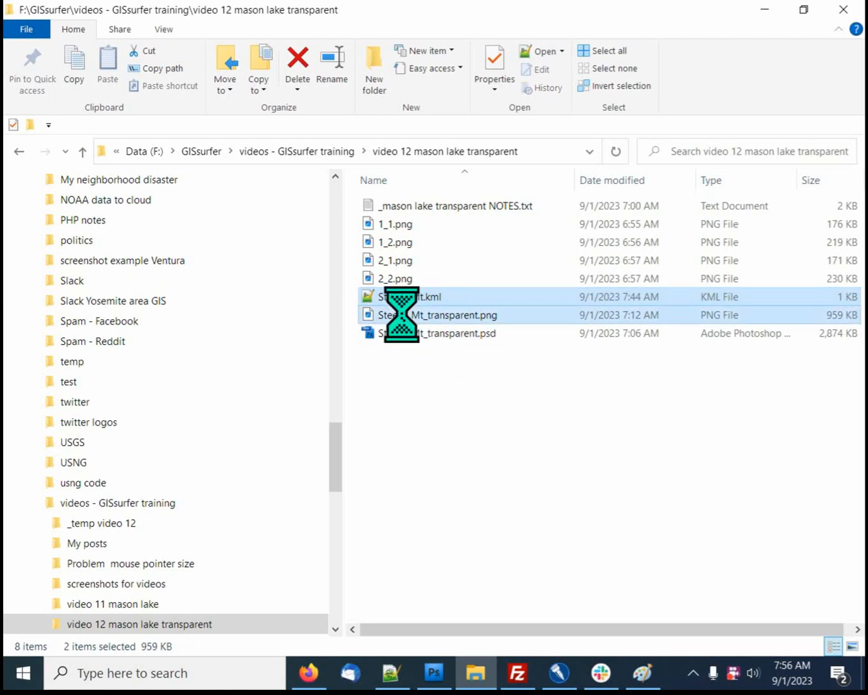
right_click(402, 314)
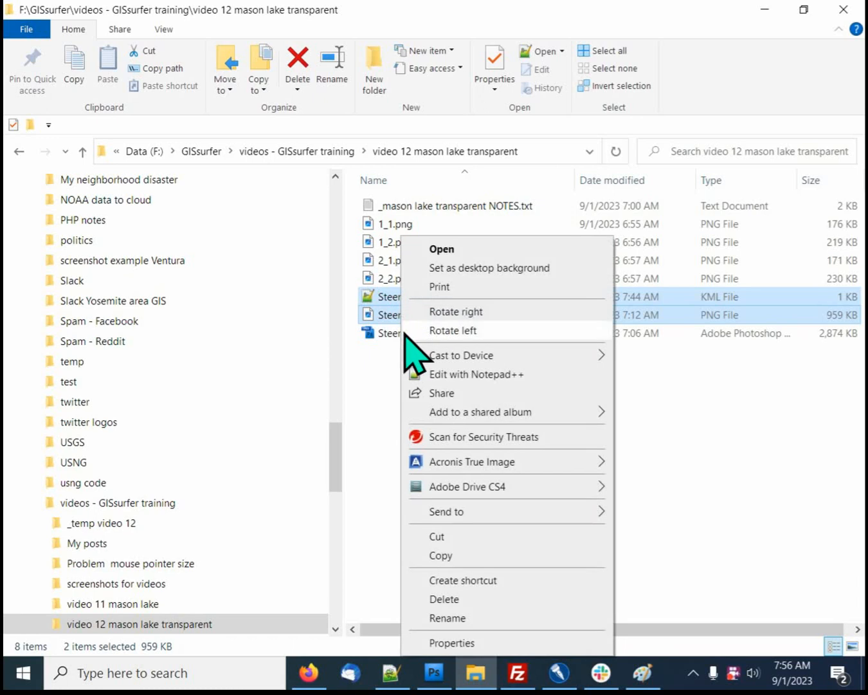
mouse_move(455, 509)
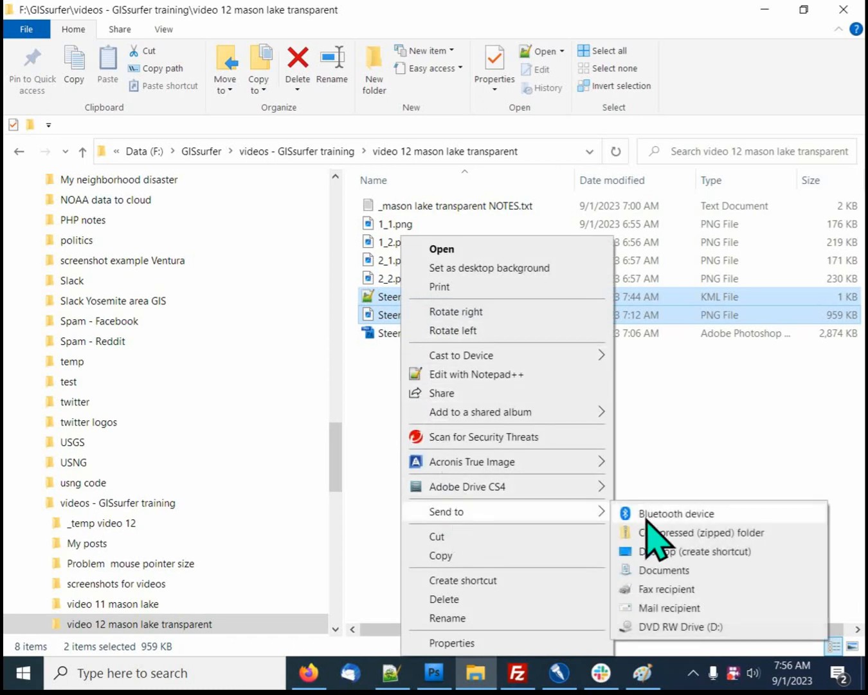
click(665, 534)
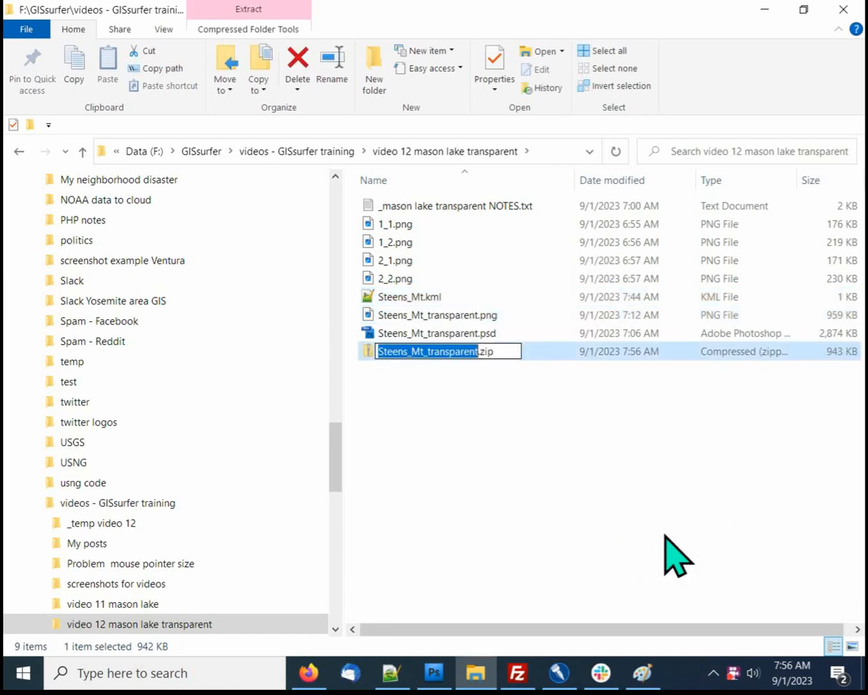
Step: Rename the zipped folder to Steens_Mt_transparent.kmz and accept the file extension change
click(511, 352)
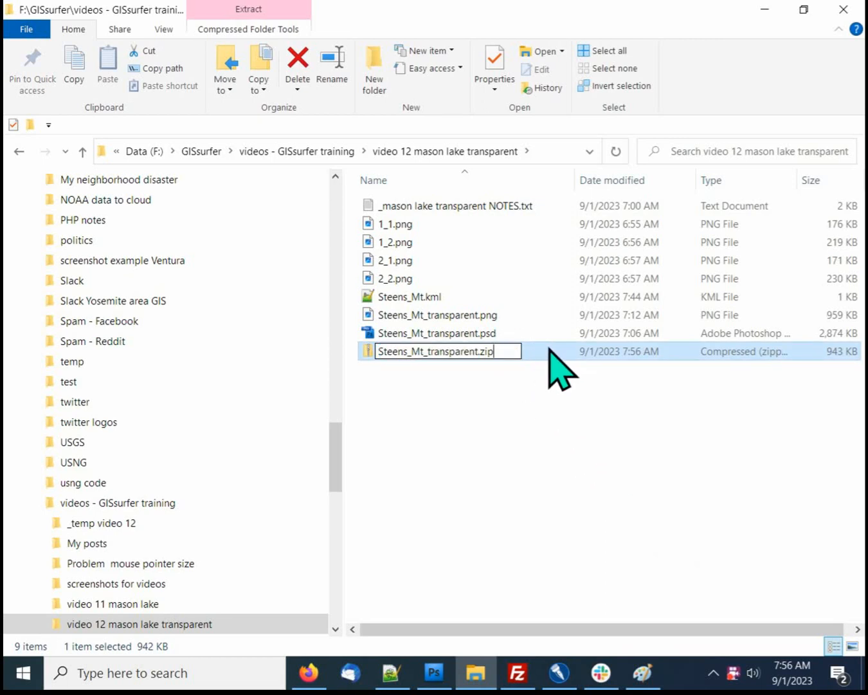
key(BackSpace)
key(BackSpace)
key(BackSpace)
text(kmz)
key(Return)
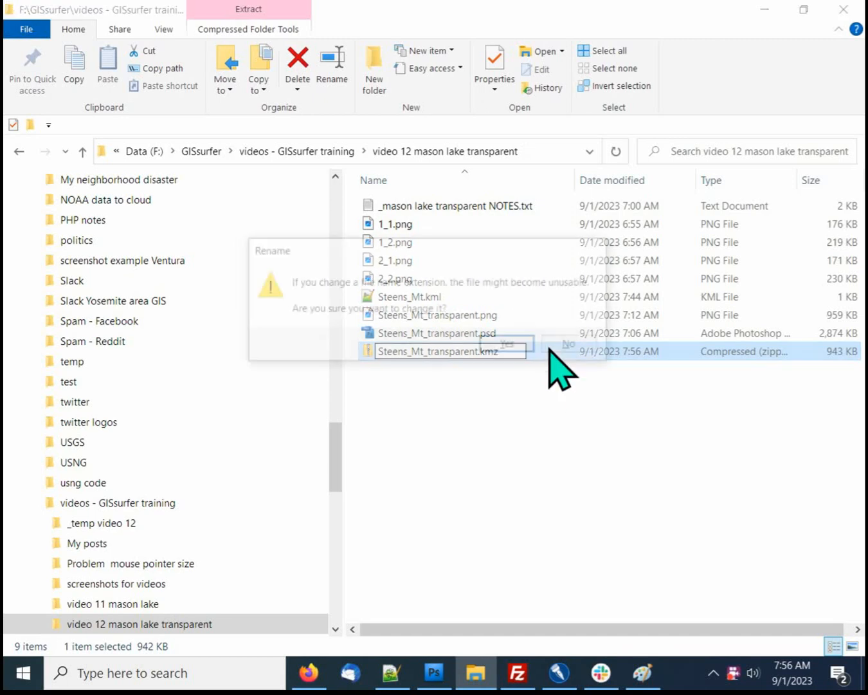
click(521, 339)
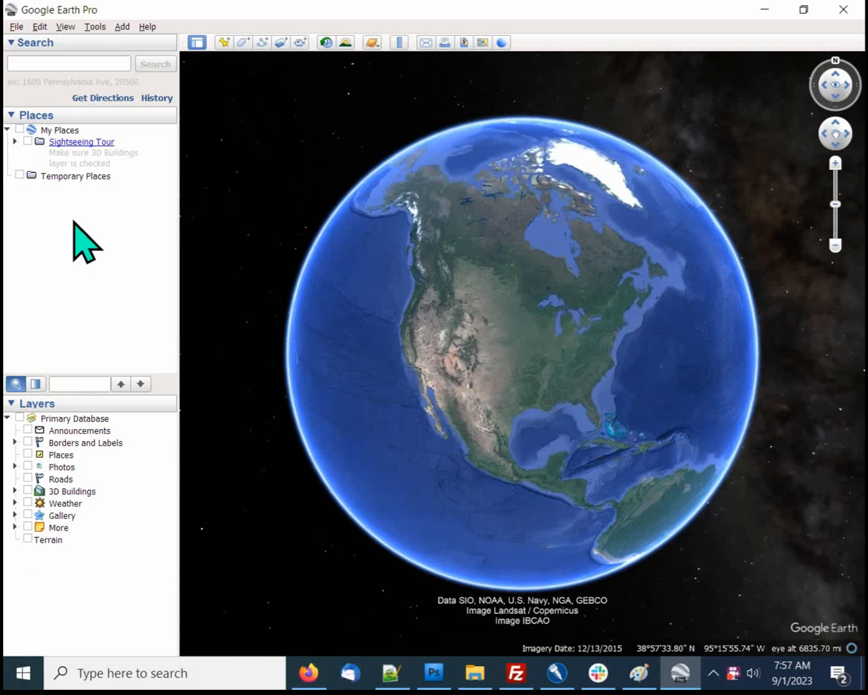
Step: In Google Earth Pro, open Steens_Mt_transparent.kmz from the video 12 mason lake folder
click(16, 27)
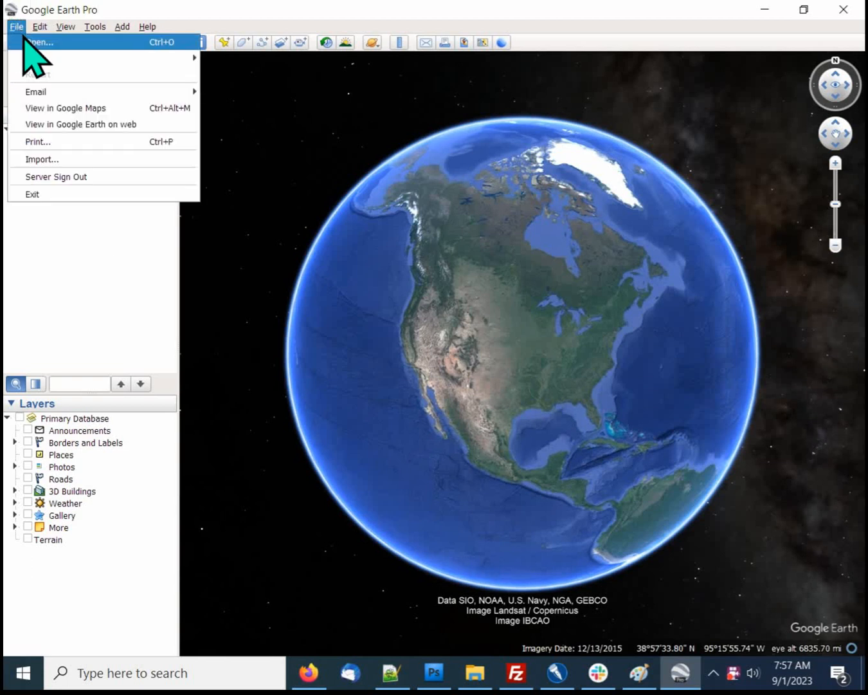
click(29, 43)
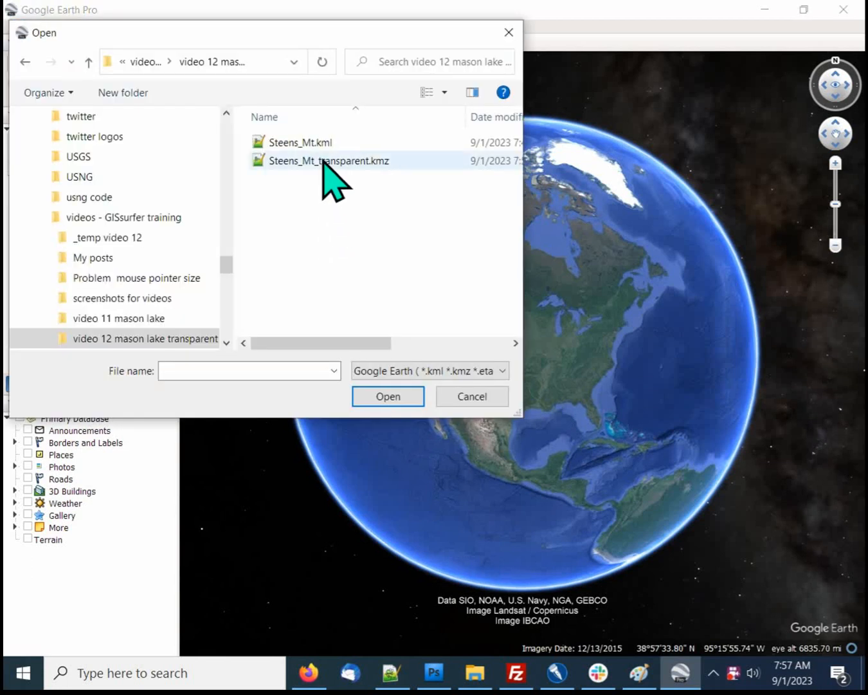
double_click(337, 162)
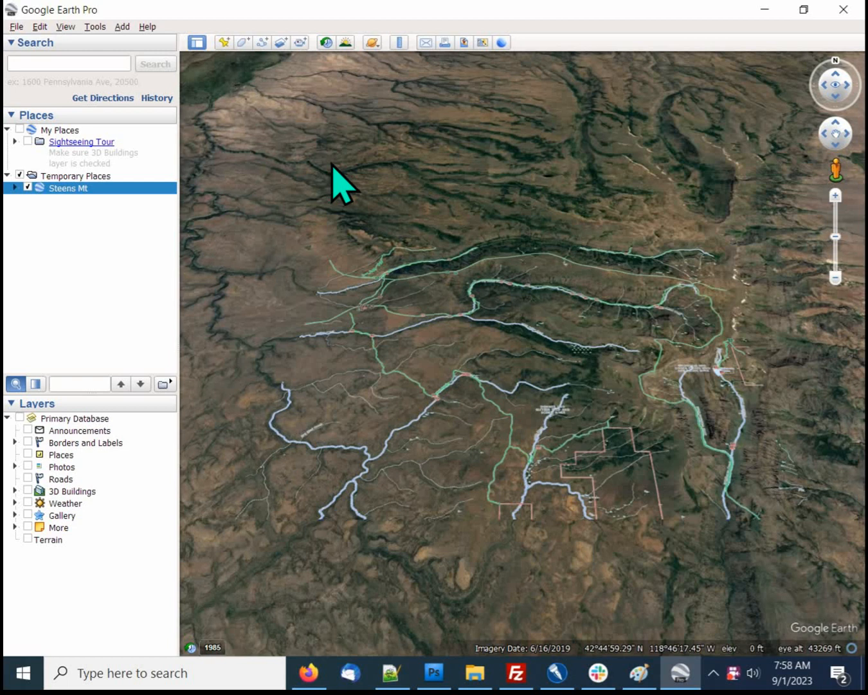
Step: Examine how the Steens Mt trail overlay lies on the terrain, from an overview down to a tilted close-up near Little Indian Creek
click(835, 121)
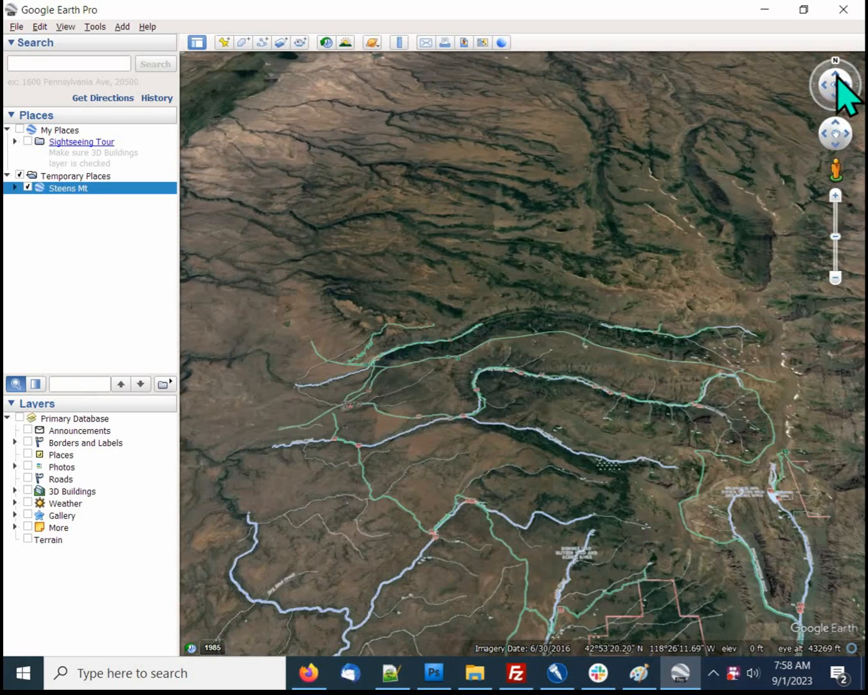
click(838, 78)
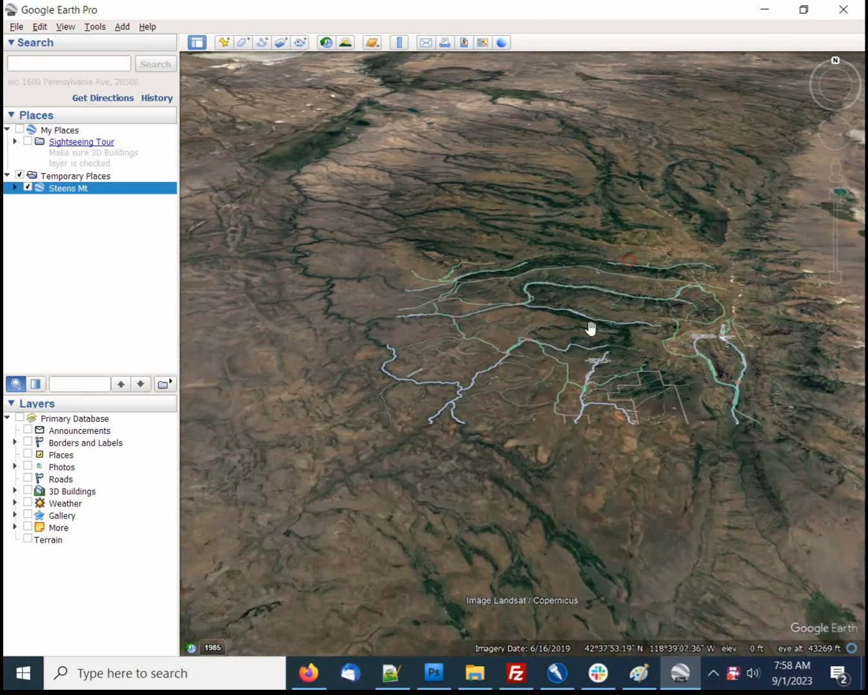
double_click(574, 349)
double_click(564, 318)
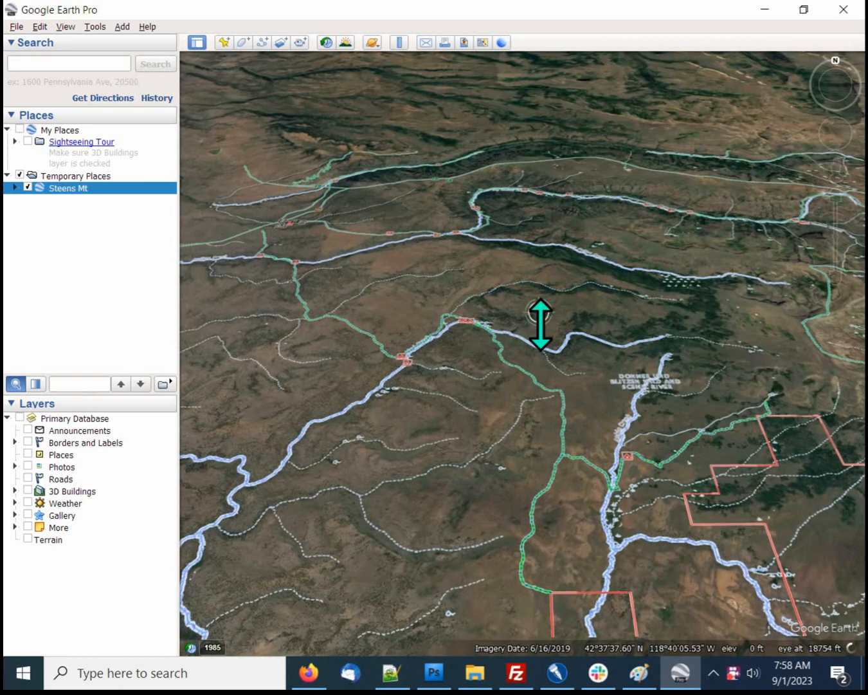
mouse_move(543, 326)
mouse_down()
mouse_move(568, 337)
mouse_move(547, 333)
mouse_up()
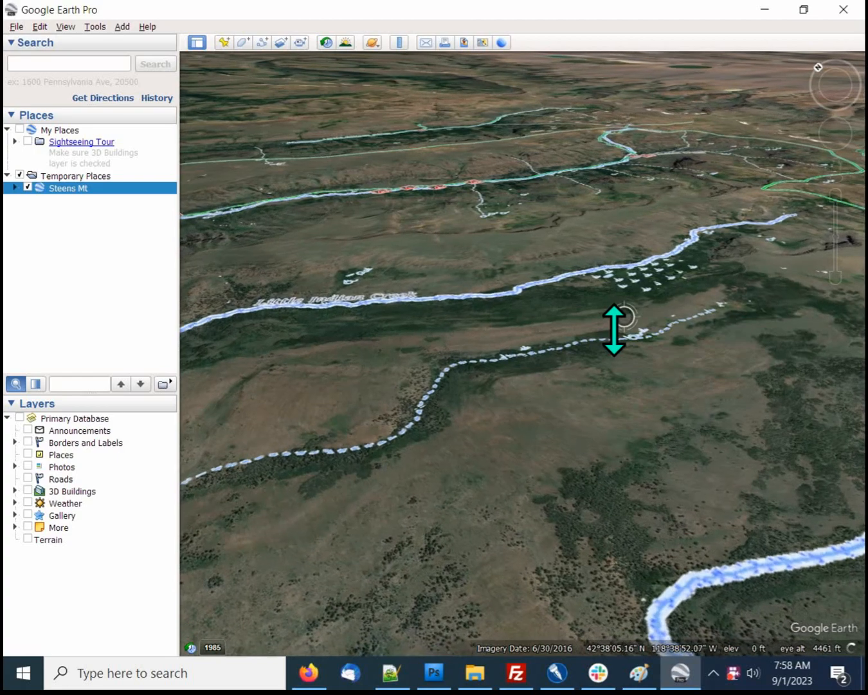
drag(615, 333, 652, 311)
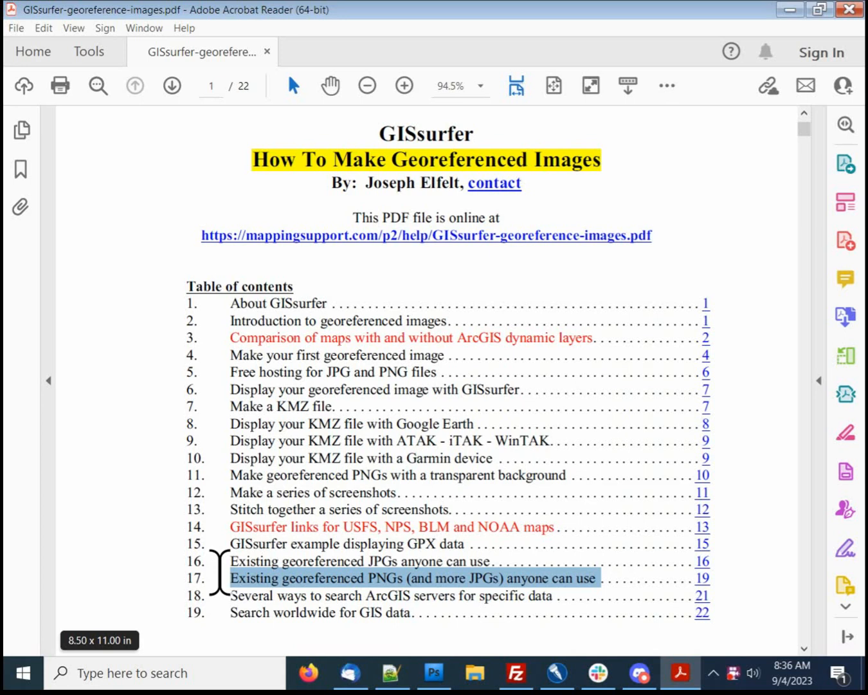
Step: In GISsurfer-georeference-images.pdf, go to section 17 on existing georeferenced PNGs and read through to the Ventura County KML and KMZ links
drag(219, 573, 212, 575)
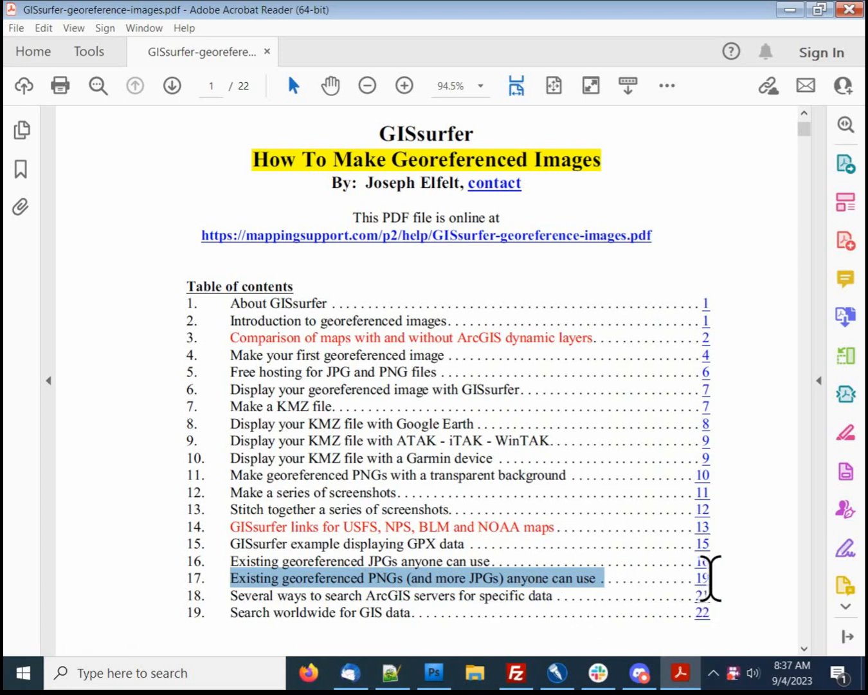
click(708, 577)
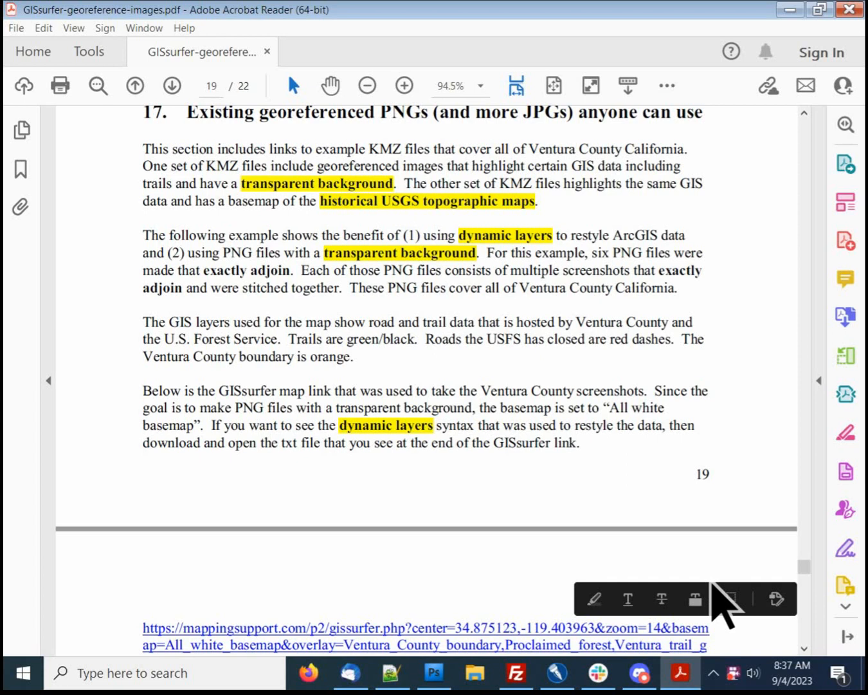
scroll(574, 263, down, 2)
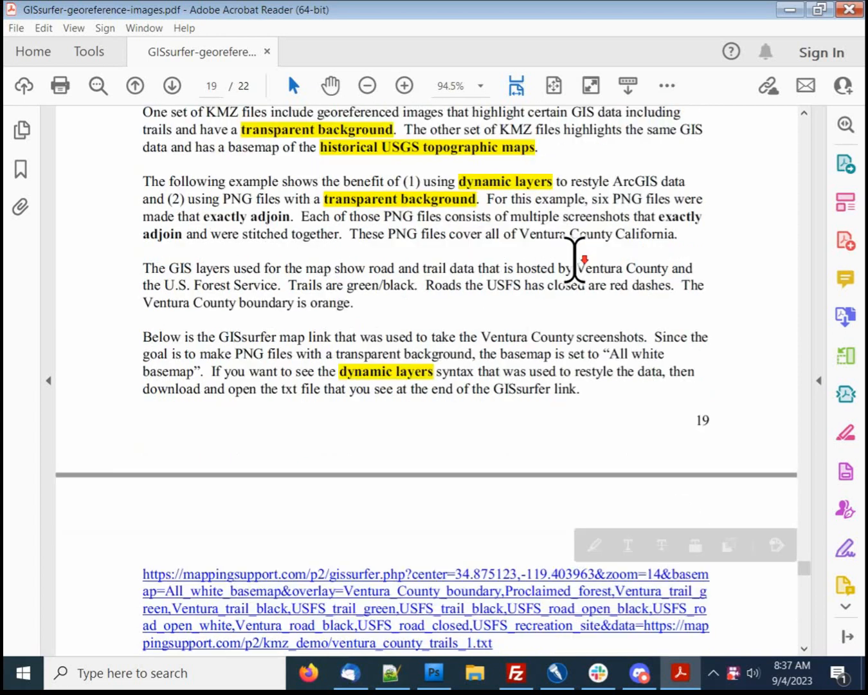
scroll(570, 258, down, 3)
scroll(575, 264, down, 5)
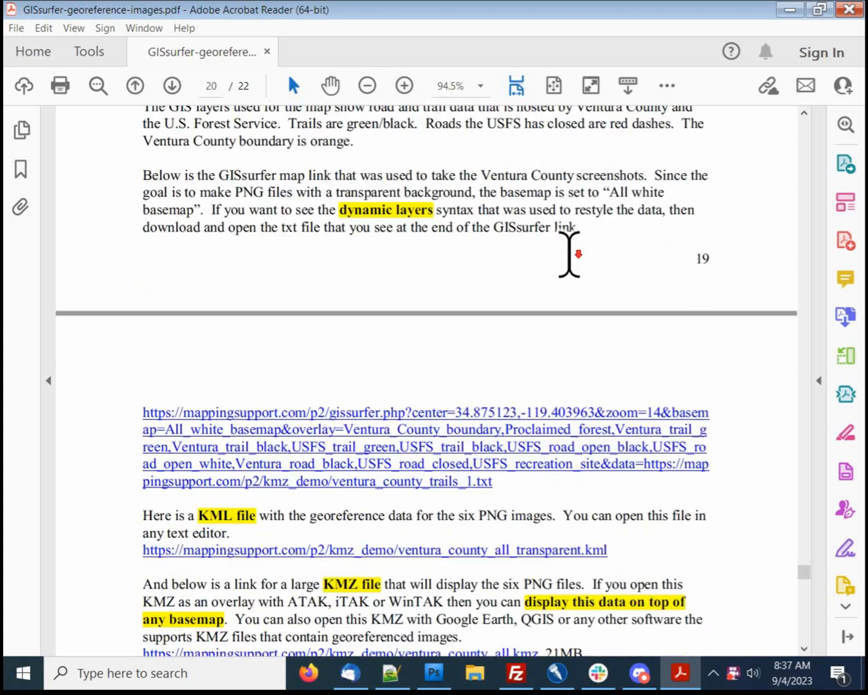
scroll(572, 260, down, 2)
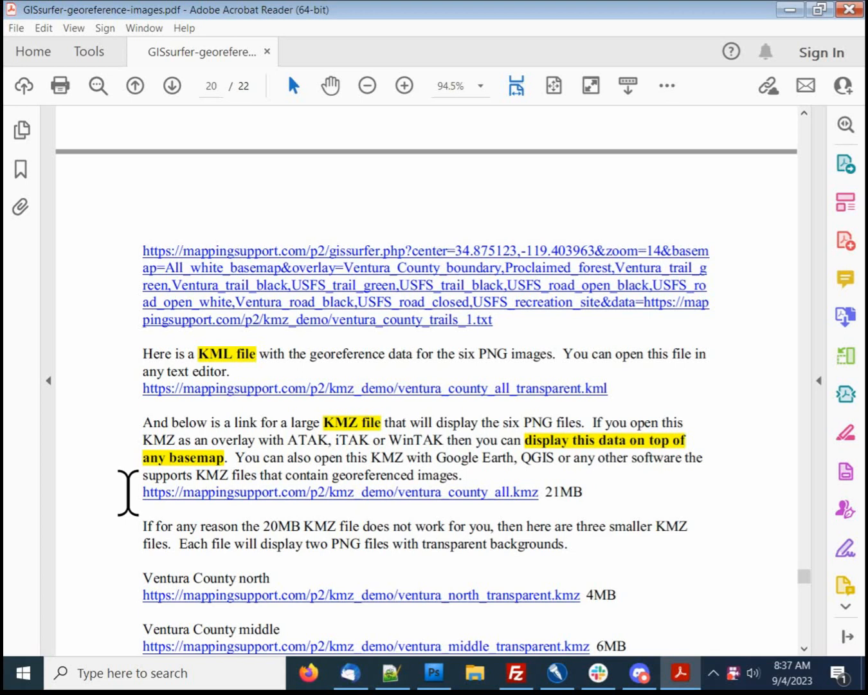
Step: Highlight the Ventura County transparent KMZ links, then the four topo KMZ links, and switch to Video 12 slides.wpd in WordPerfect
drag(129, 492, 585, 492)
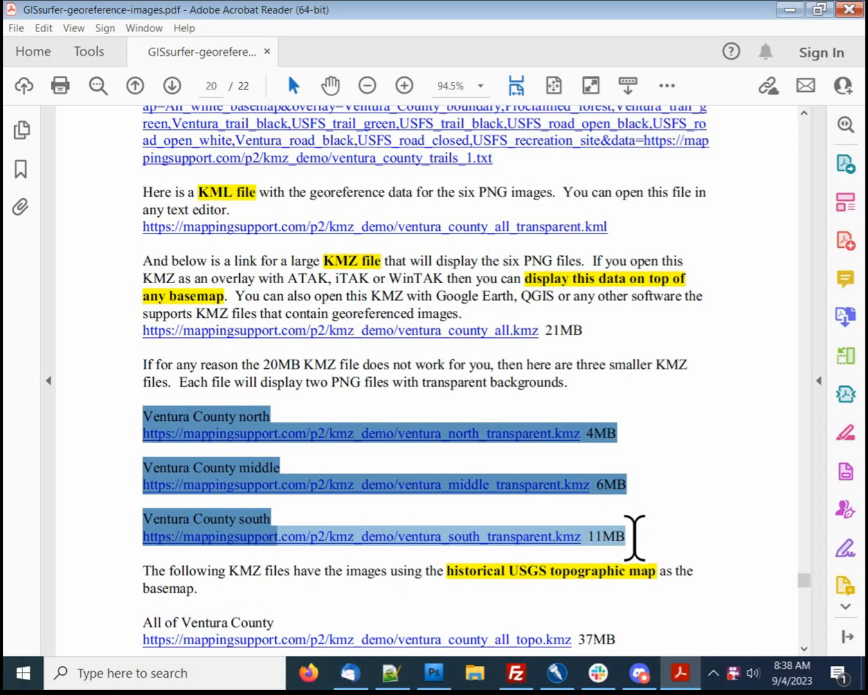
scroll(633, 538, down, 3)
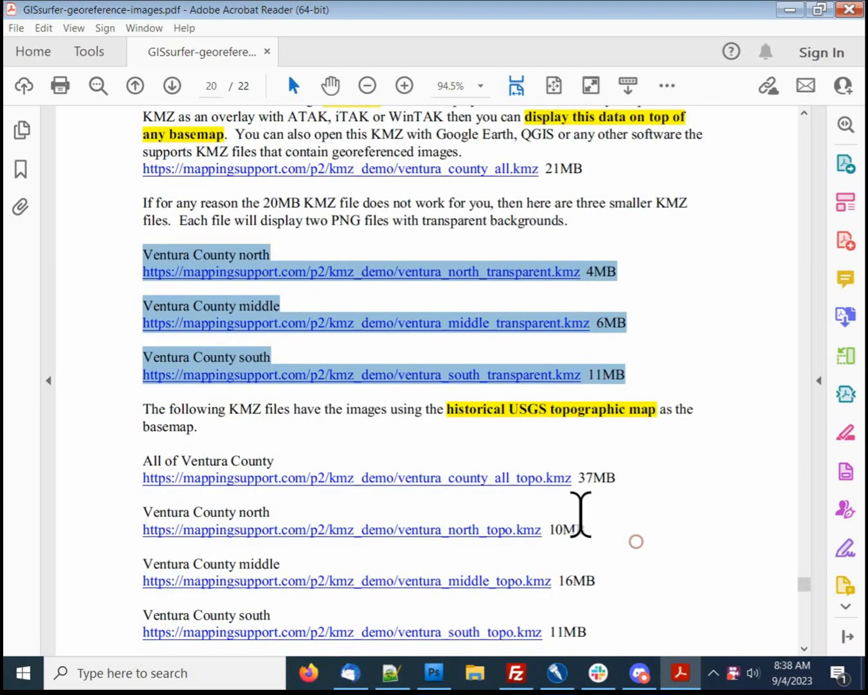
click(124, 440)
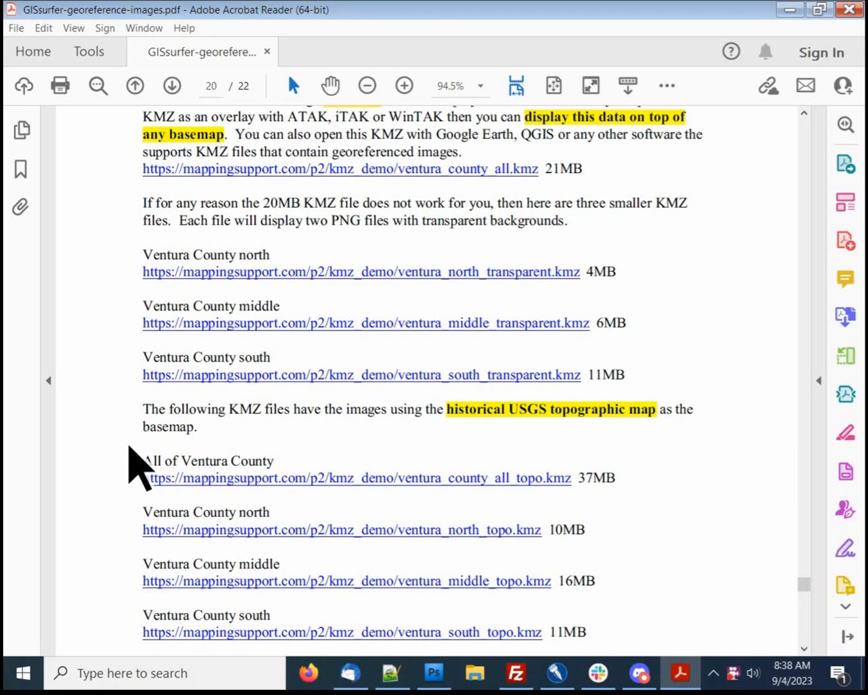
triple_click(133, 453)
drag(133, 455, 593, 636)
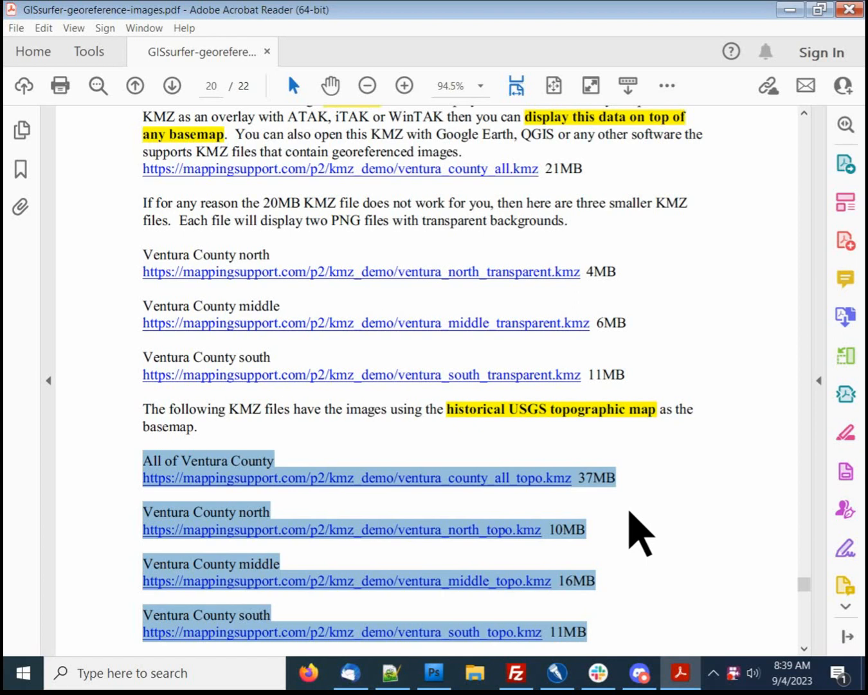
key(alt+Tab)
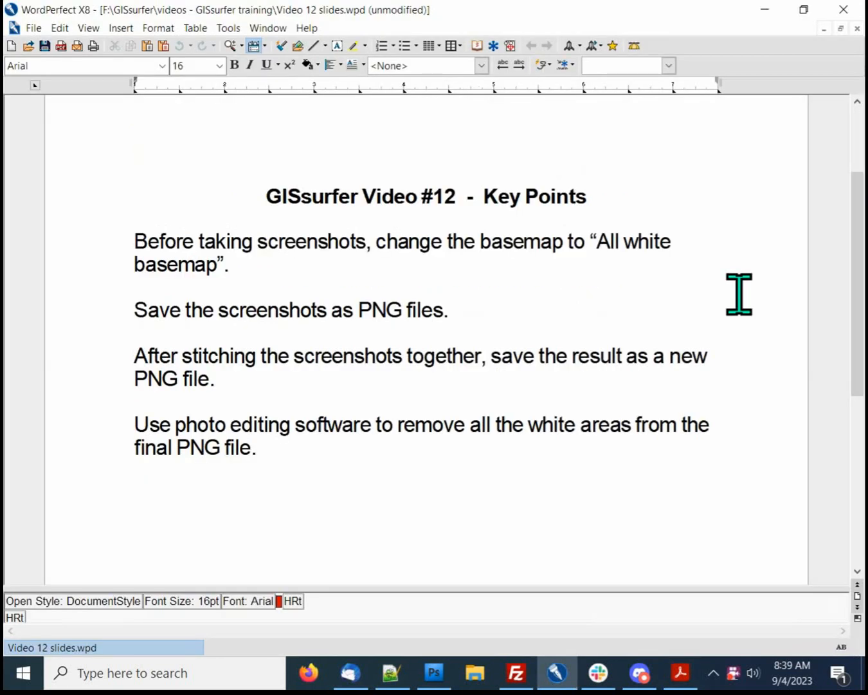